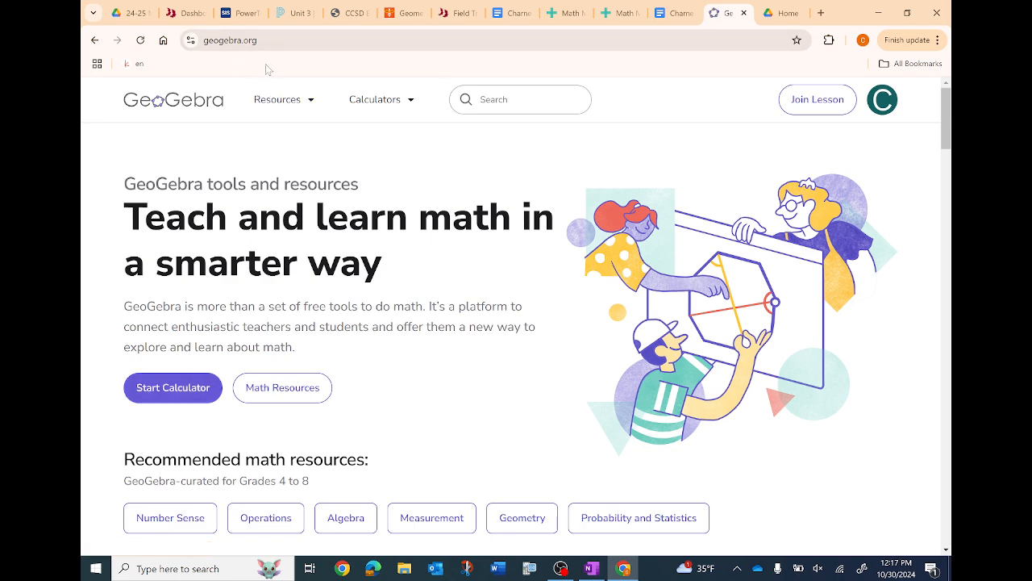
- Start the online calculator from the home page and set it to the Geometry app
click(180, 388)
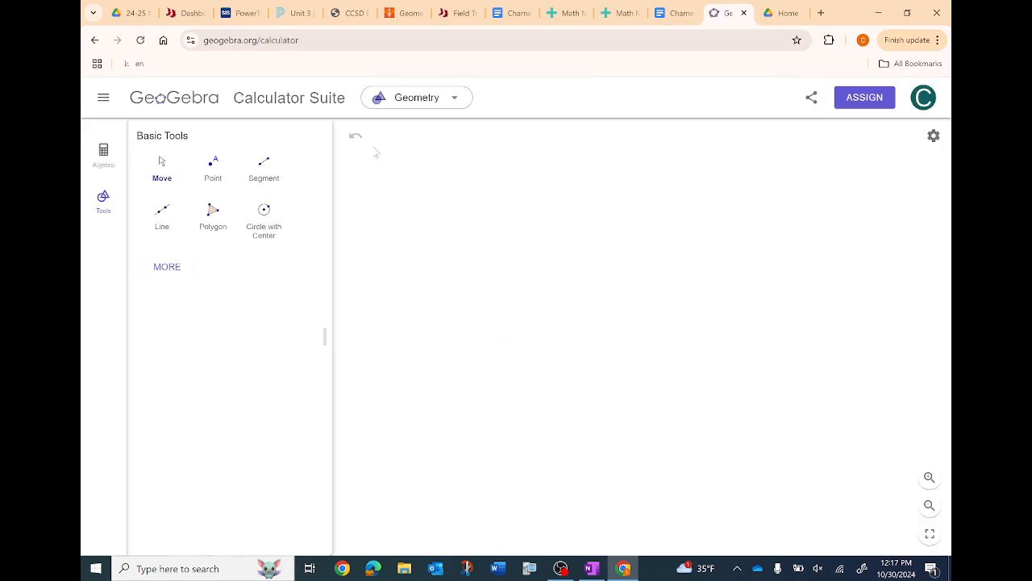
click(452, 100)
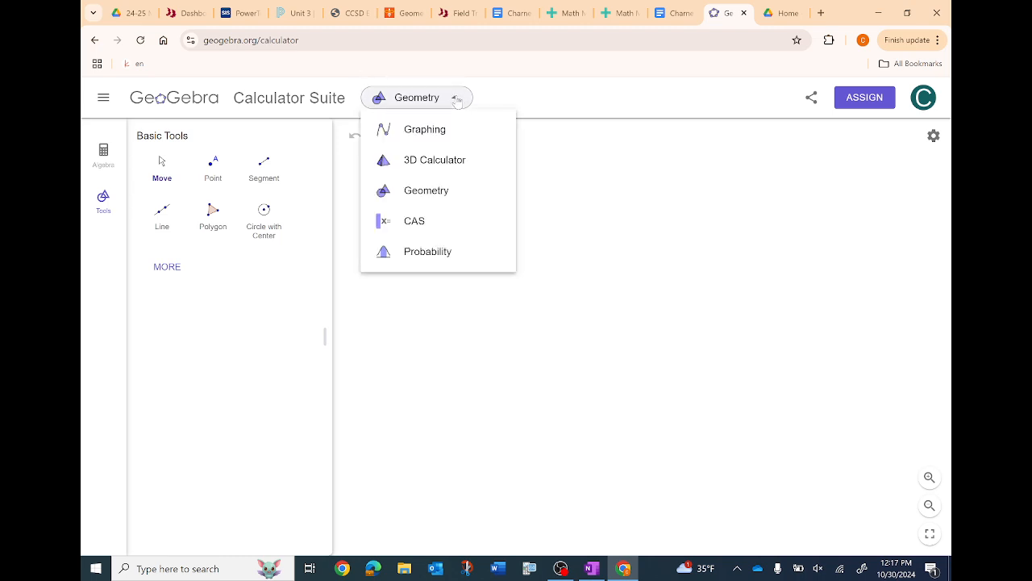
click(442, 201)
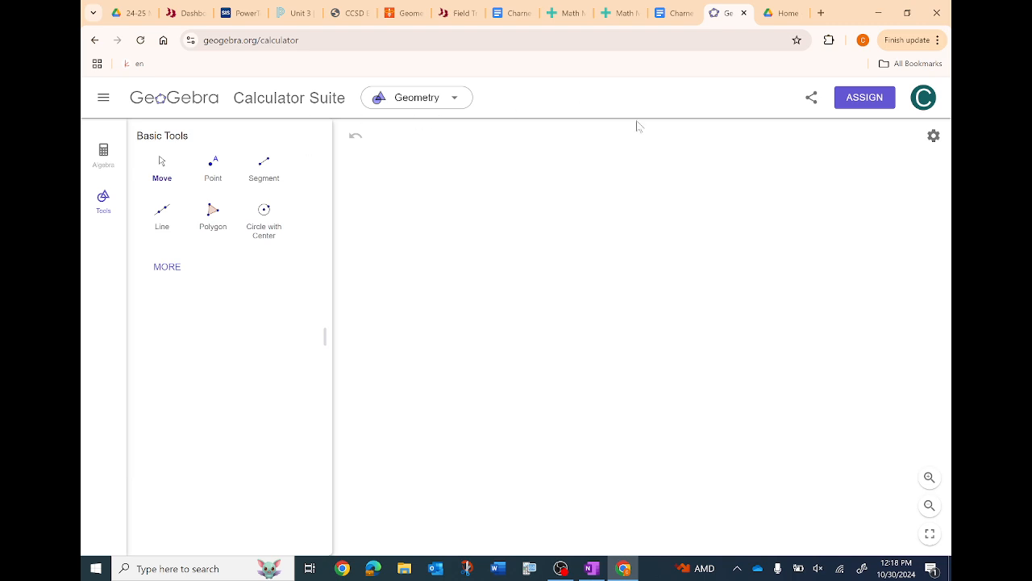
- Show the coordinate axes and the major gridlines in the graphics view
click(933, 138)
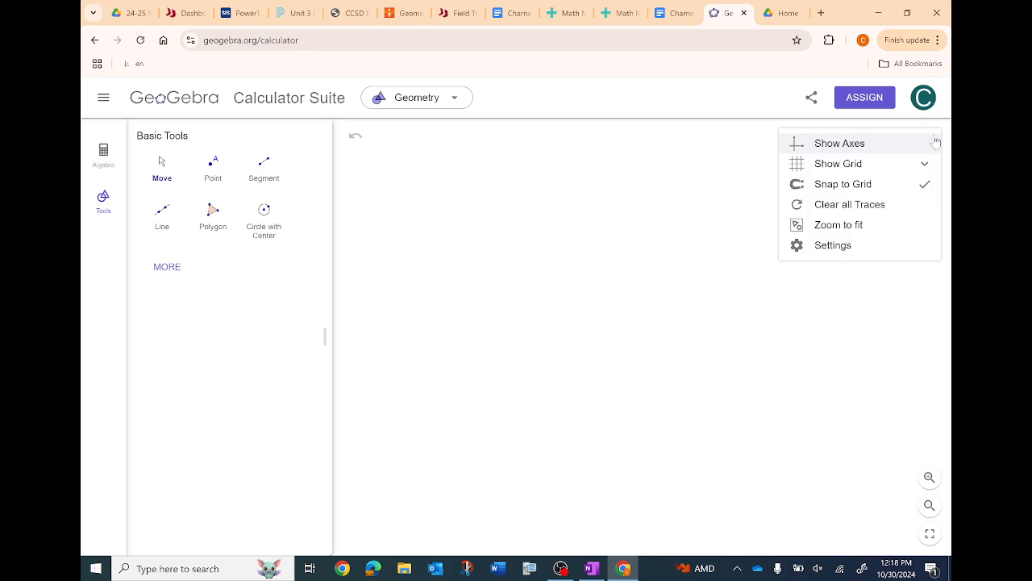
click(891, 145)
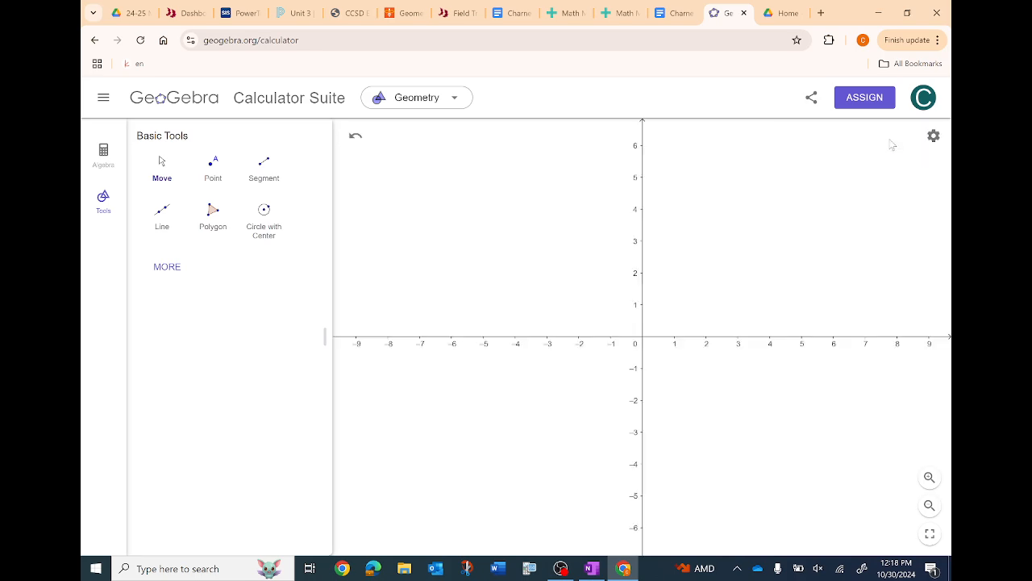
click(933, 137)
click(874, 165)
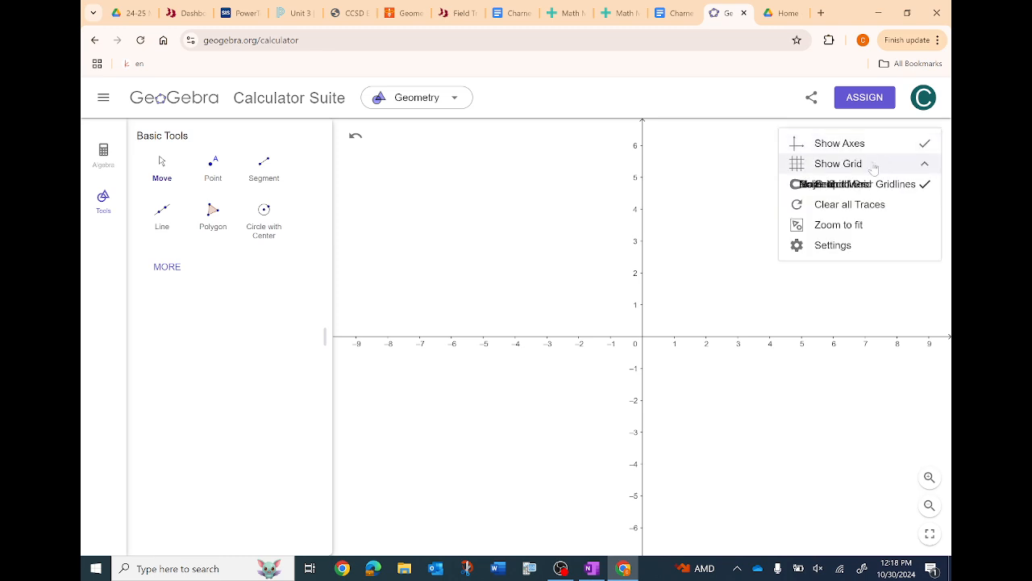
click(877, 208)
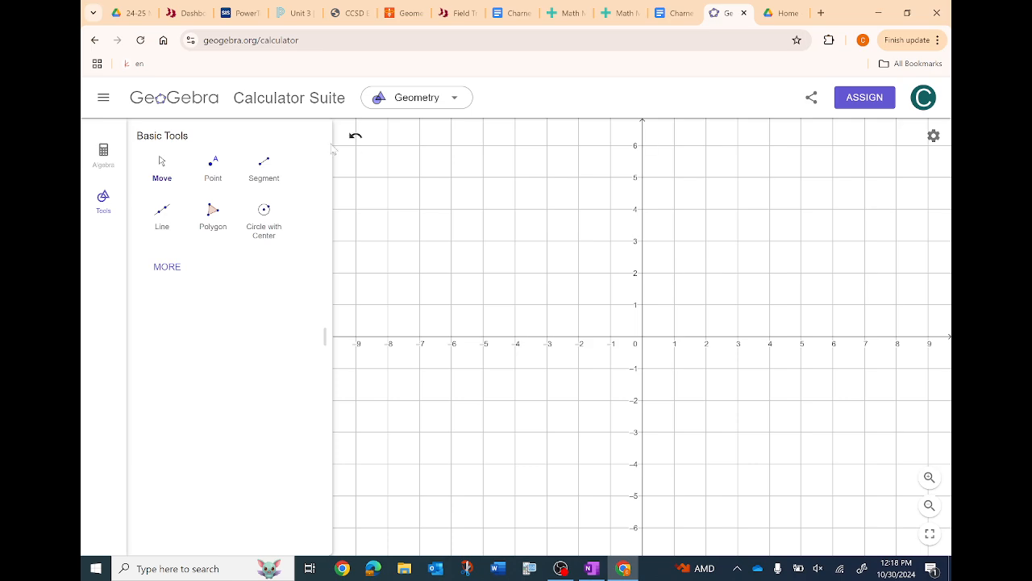
- Expand the geometry tool list fully so that all tool groups are available
click(167, 268)
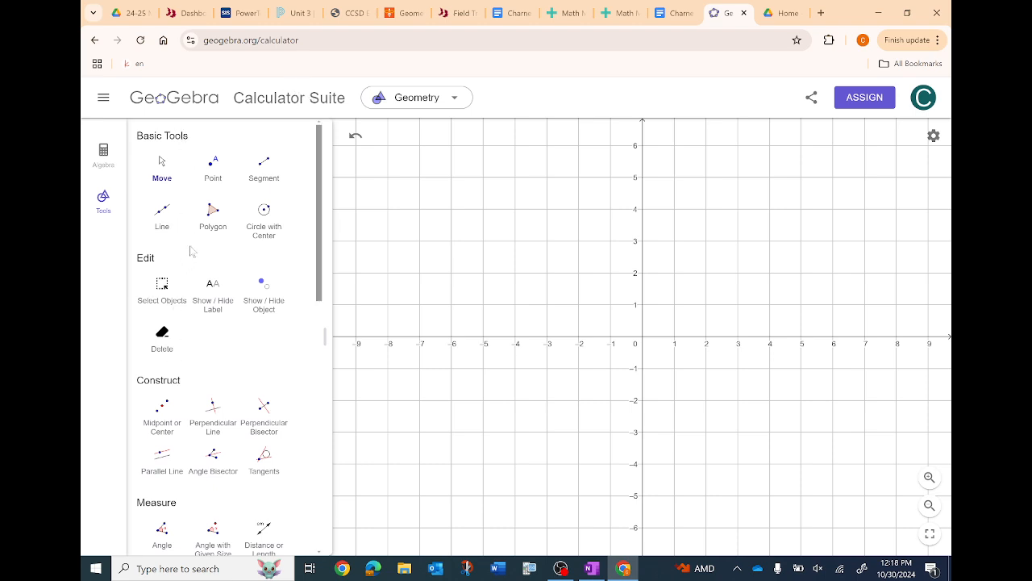
scroll(192, 253, down, 4)
scroll(193, 251, down, 5)
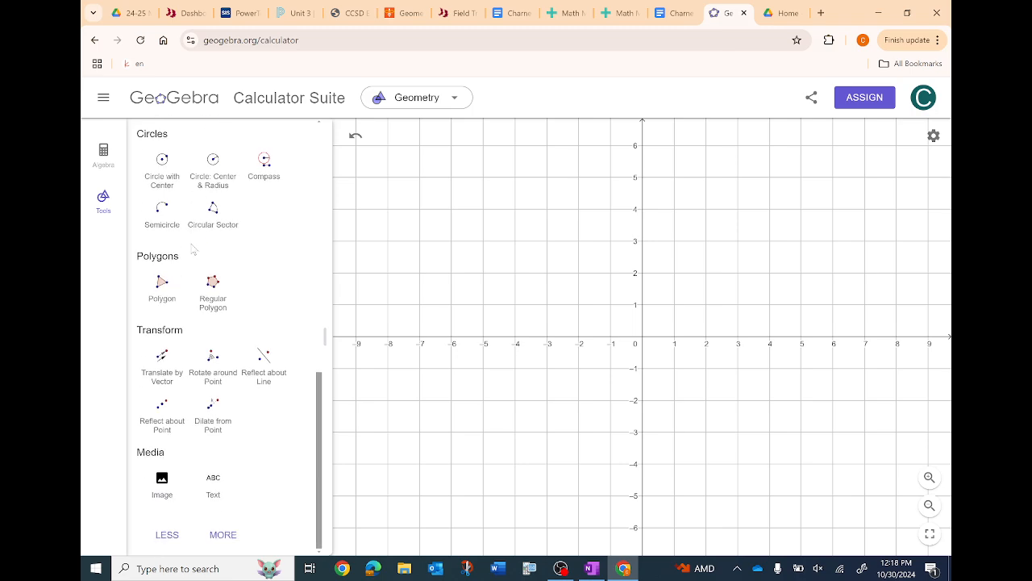
click(223, 535)
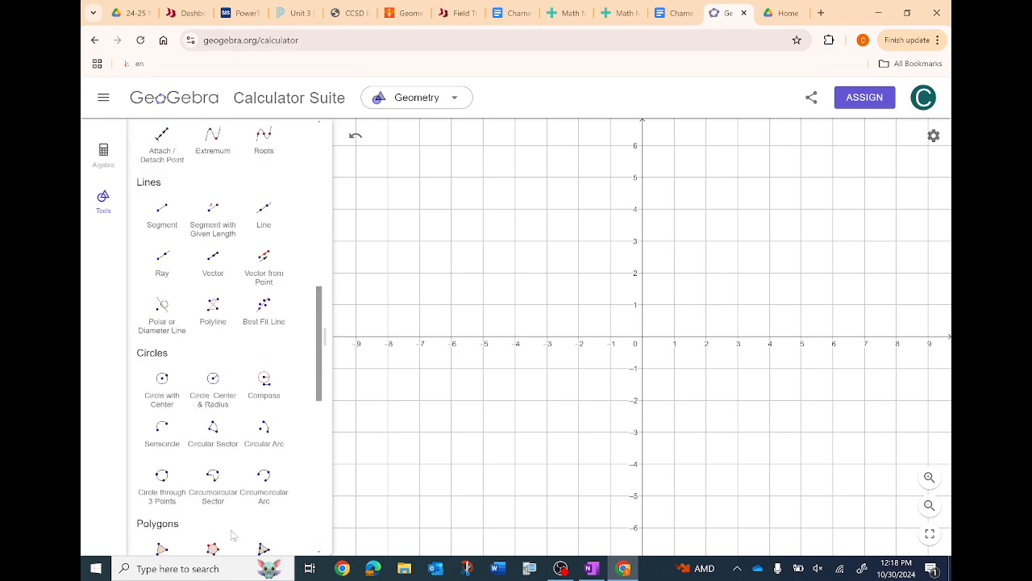
scroll(249, 461, down, 6)
scroll(249, 461, up, 15)
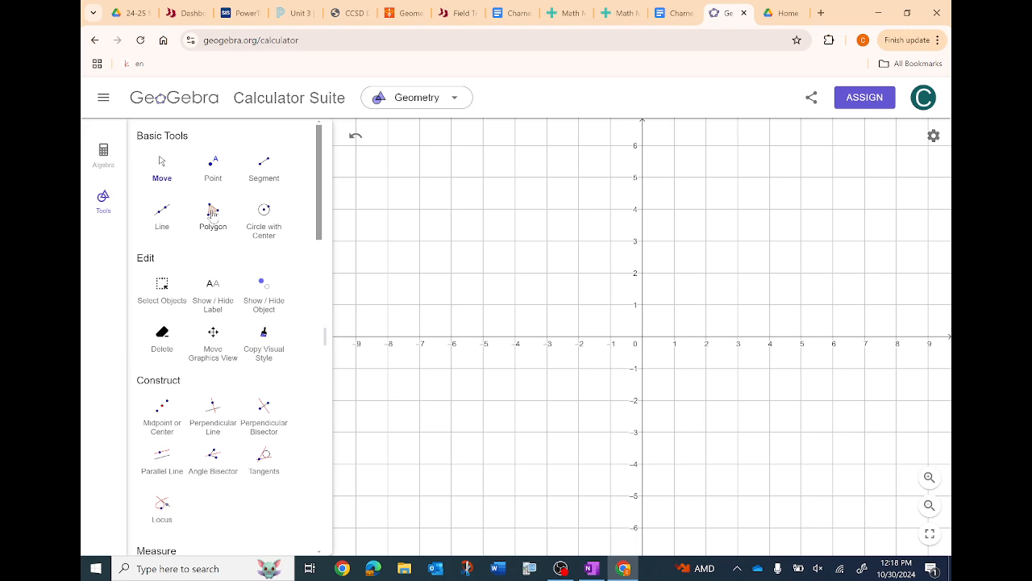
- Draw a closed six-vertex polygon through (-6, 5), (-8, 3), (-6, 1), (-3, 2), (-5, 2) and (-5, 4)
click(212, 211)
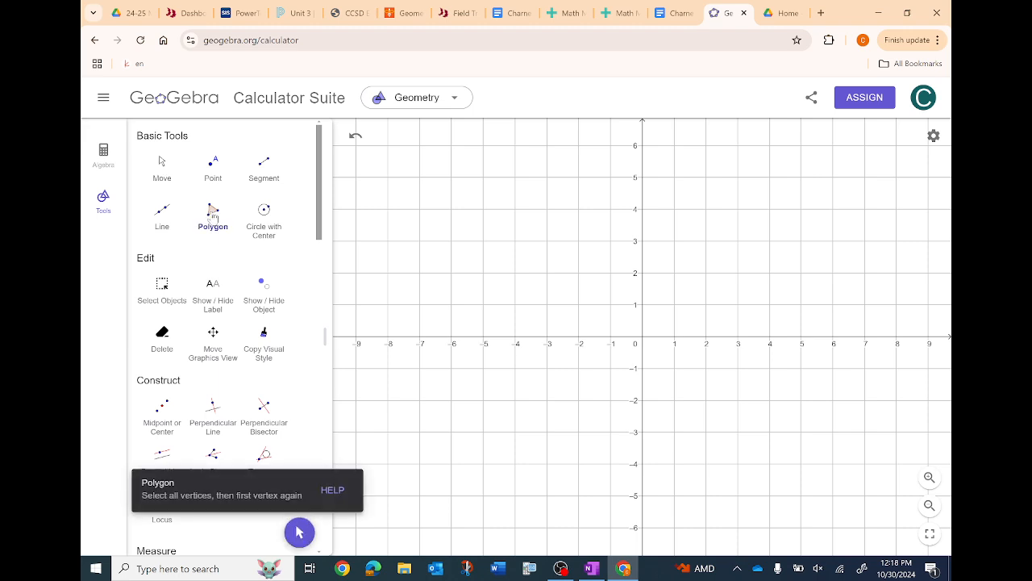
click(451, 177)
click(388, 241)
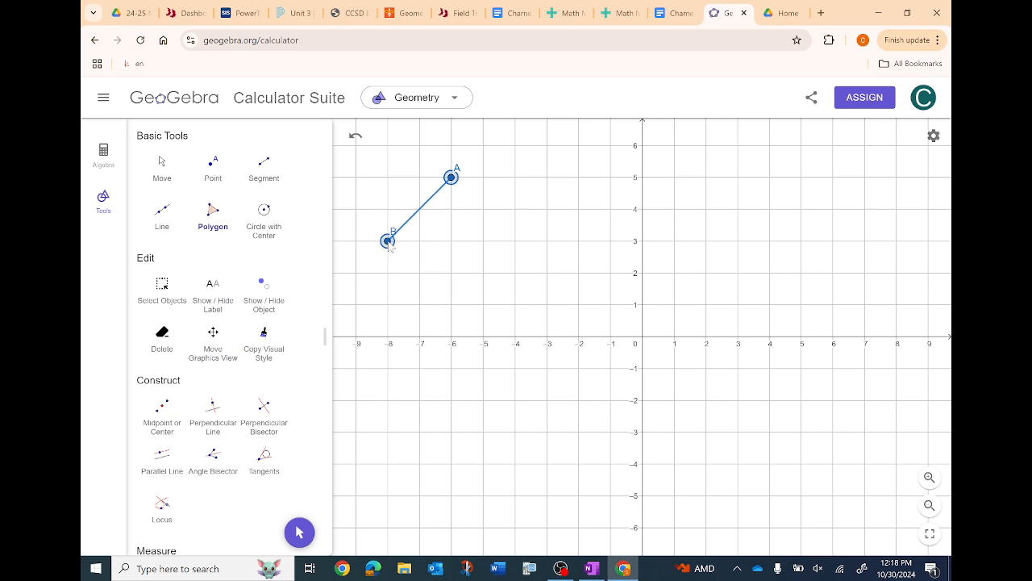
click(452, 304)
click(547, 272)
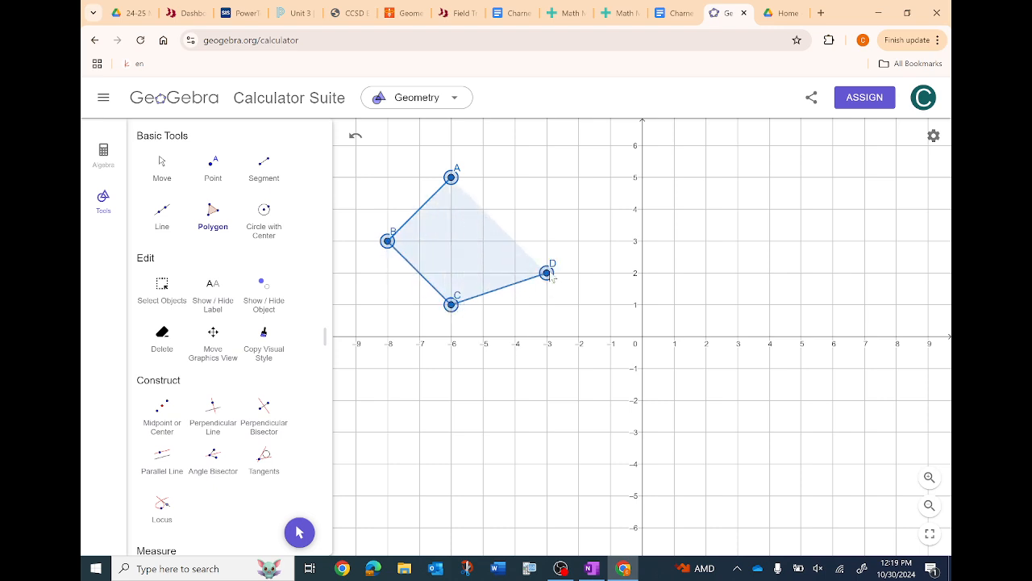
click(483, 272)
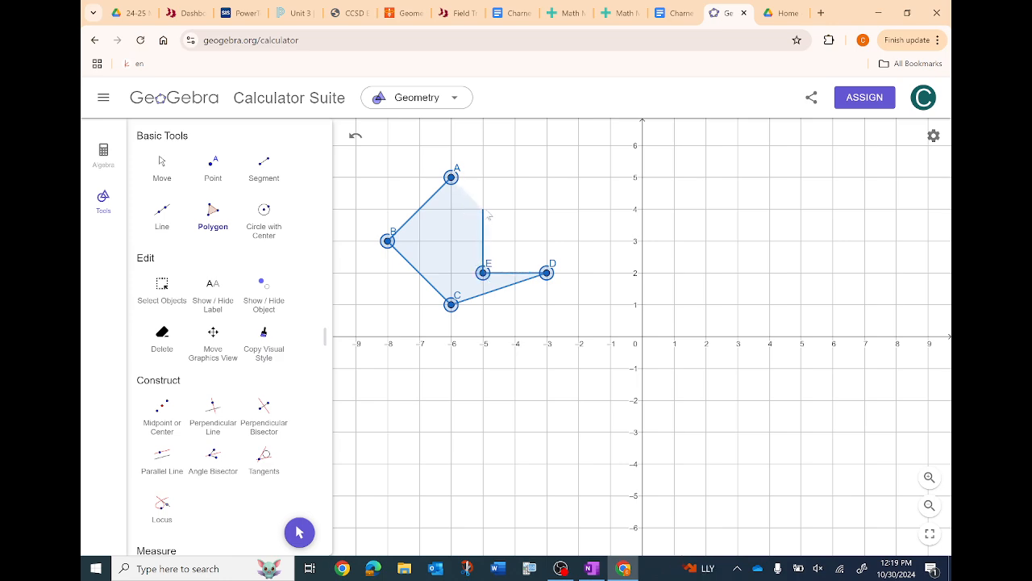
click(483, 209)
click(451, 180)
- Move vertex F of the polygon to (-6, 3) and deselect it
click(164, 168)
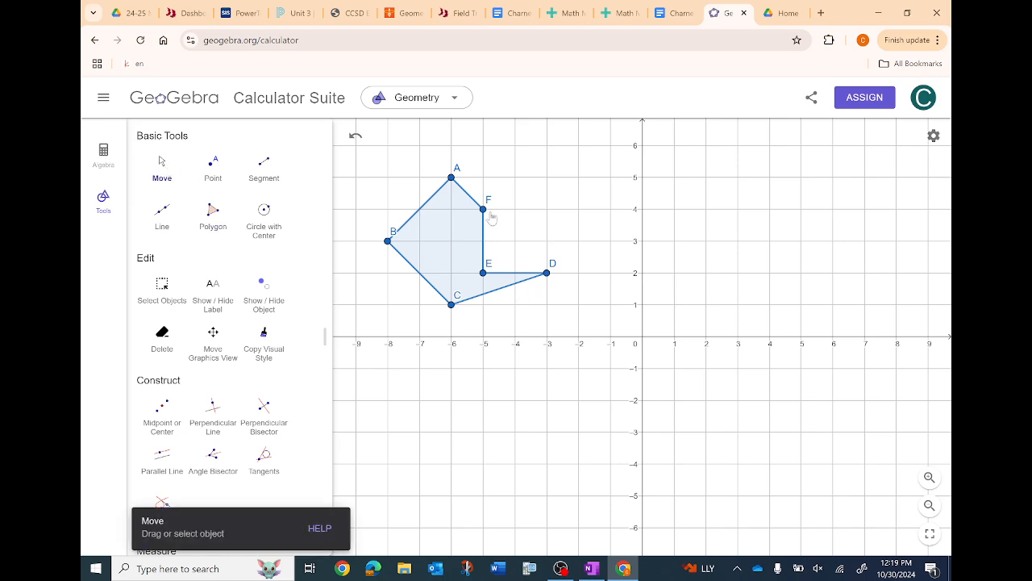
drag(483, 210, 451, 242)
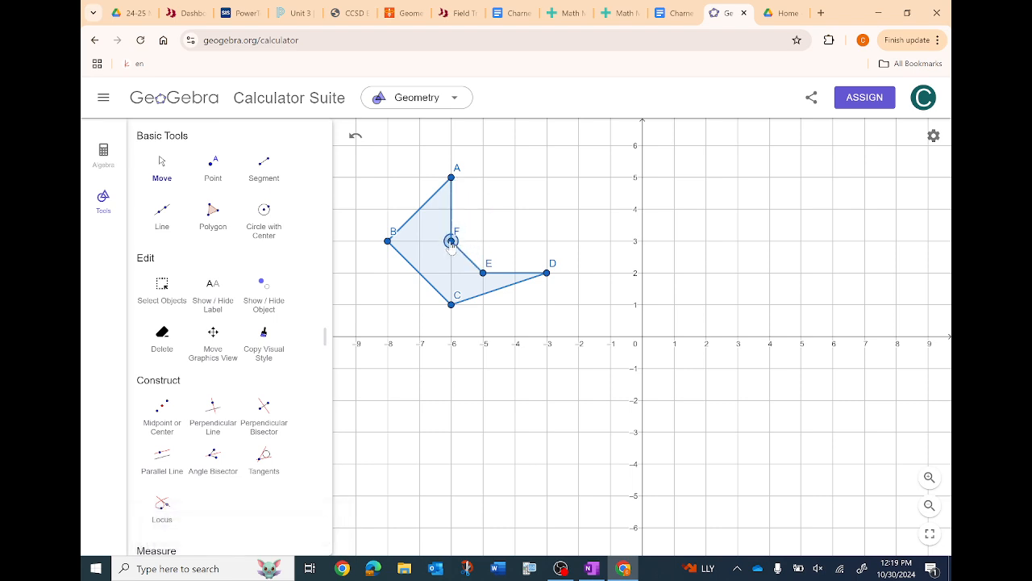
click(487, 224)
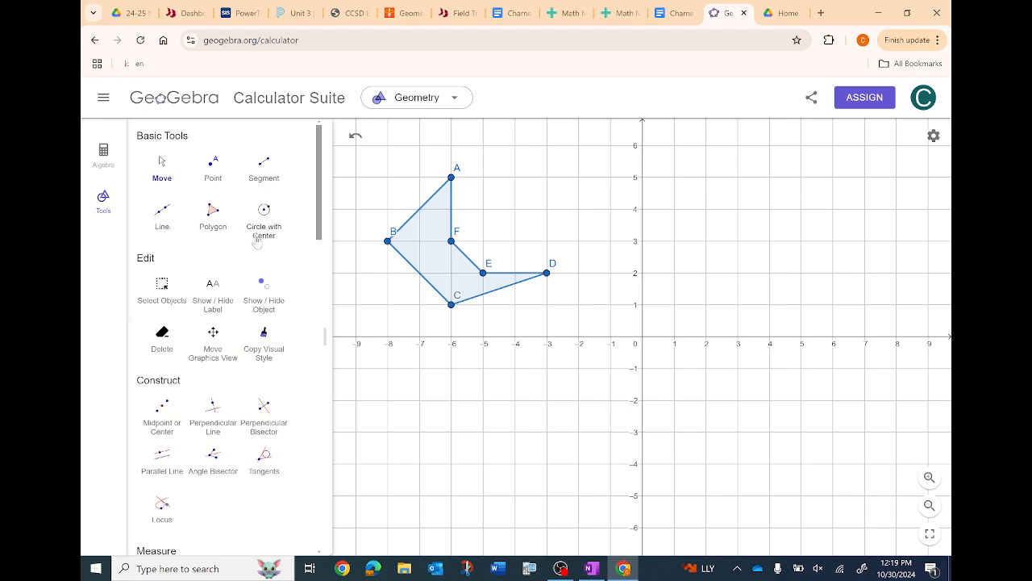
- Shift the whole polygon up one unit so vertex A lies at (-6, 6), and deselect it
click(161, 163)
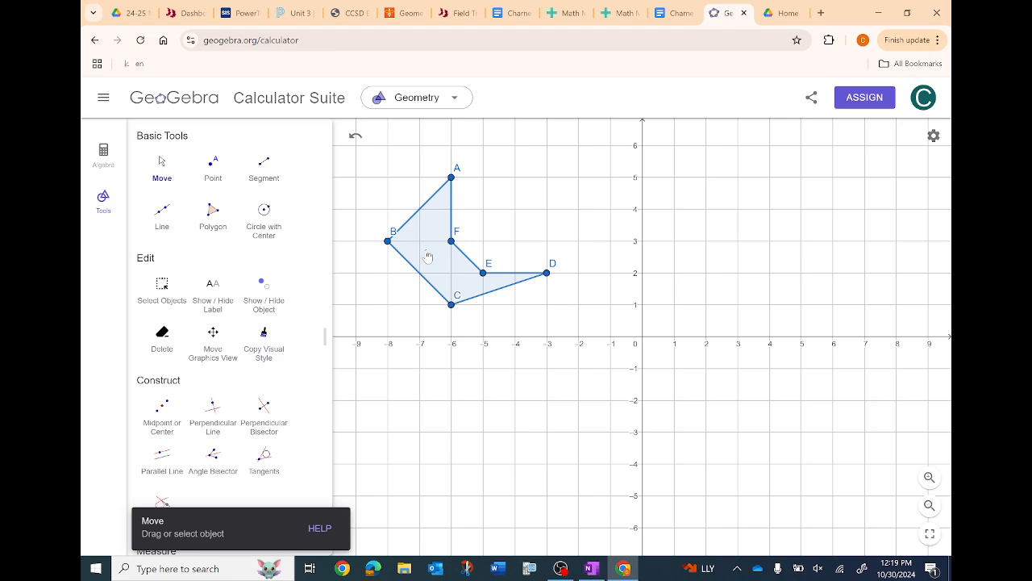
drag(428, 257, 427, 223)
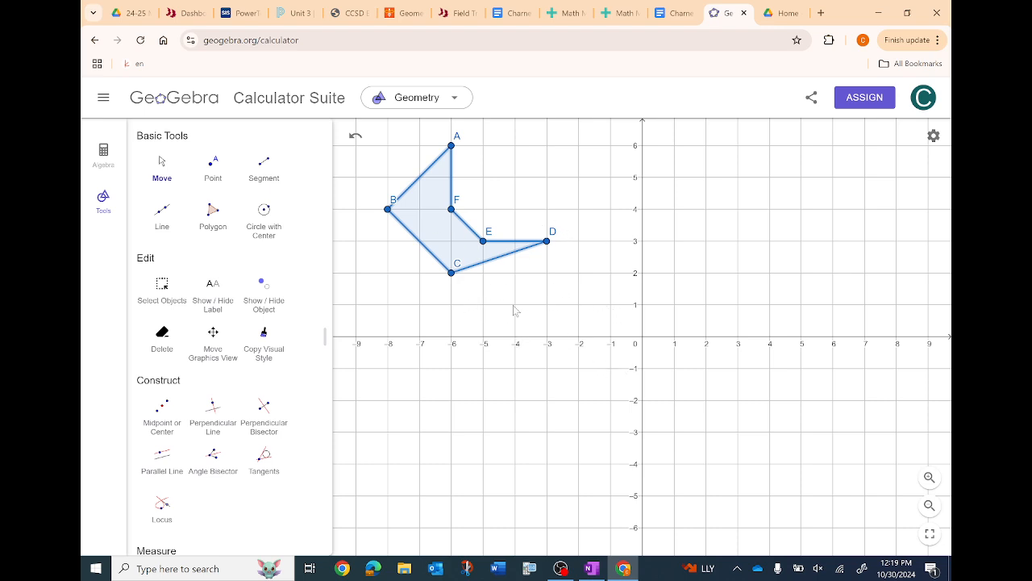
click(393, 292)
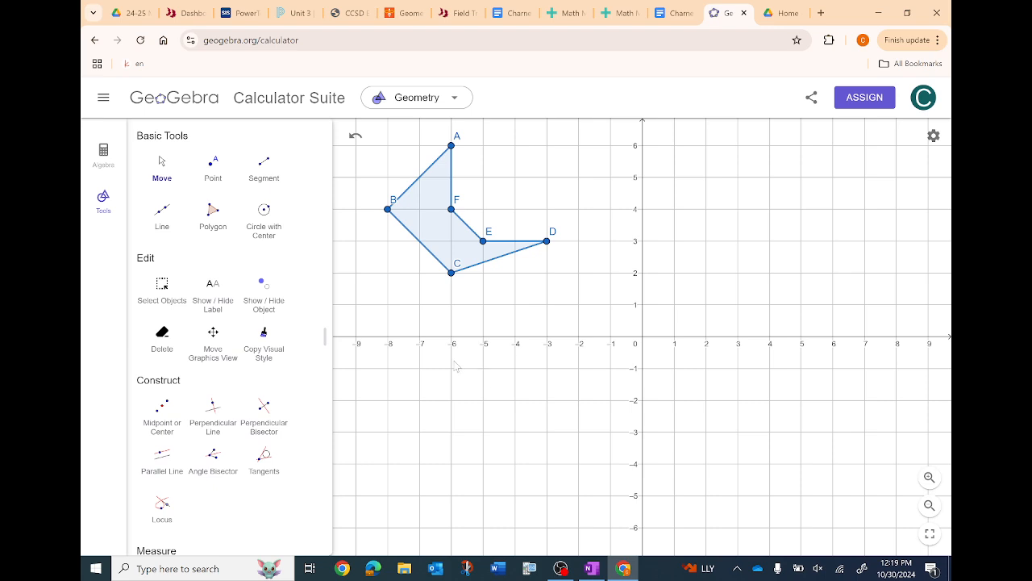
- Add a number slider named horizontal in the first quadrant near y = 6, keeping the interval -5 to 5
scroll(258, 291, down, 2)
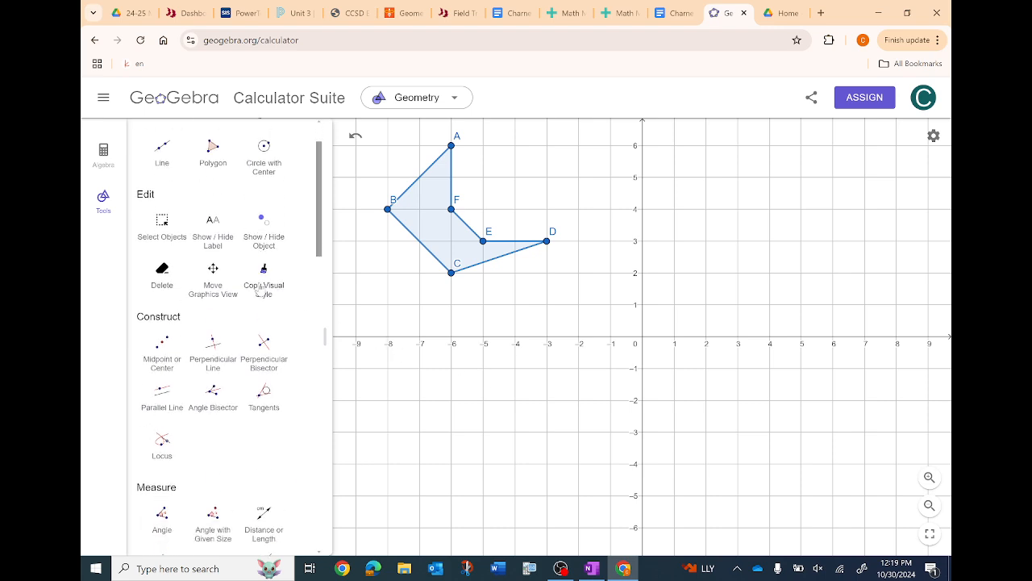
scroll(258, 290, down, 3)
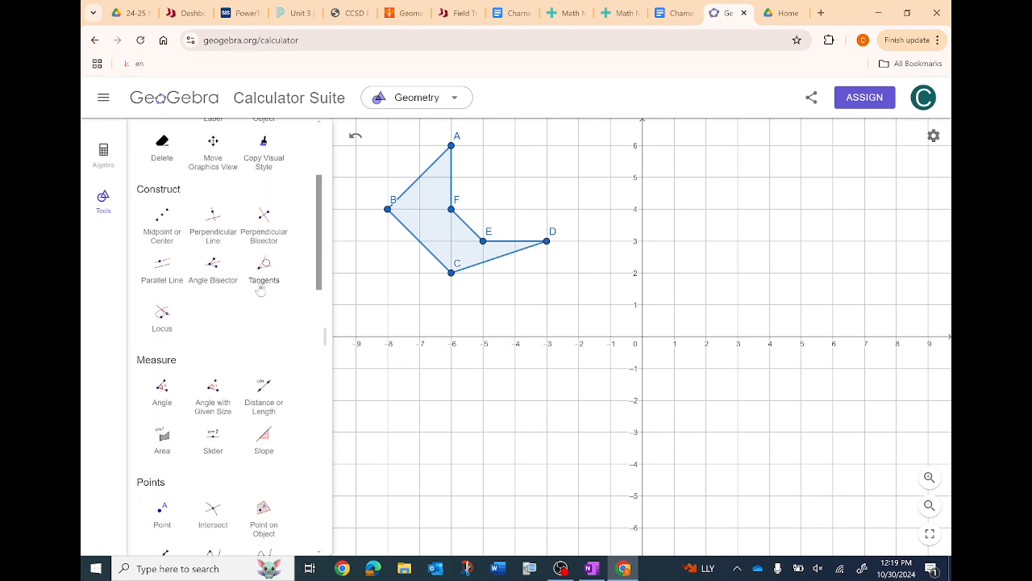
scroll(260, 290, down, 5)
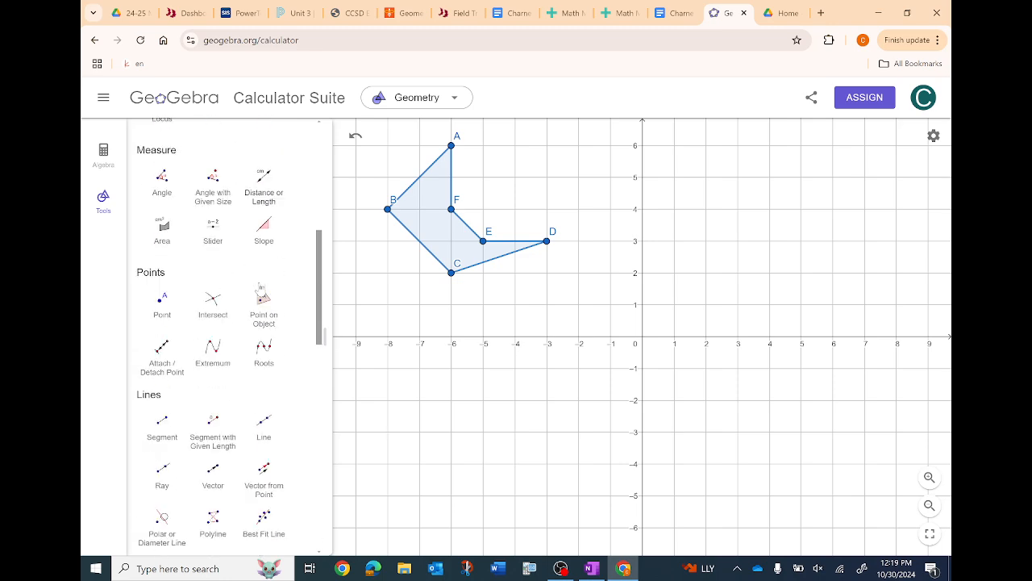
scroll(260, 288, down, 1)
scroll(261, 290, up, 4)
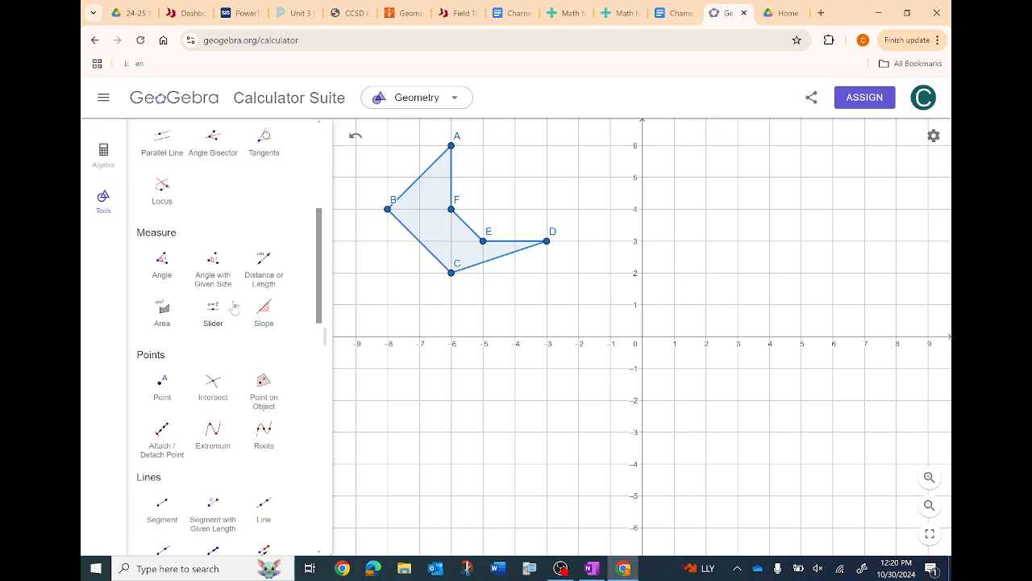
click(214, 311)
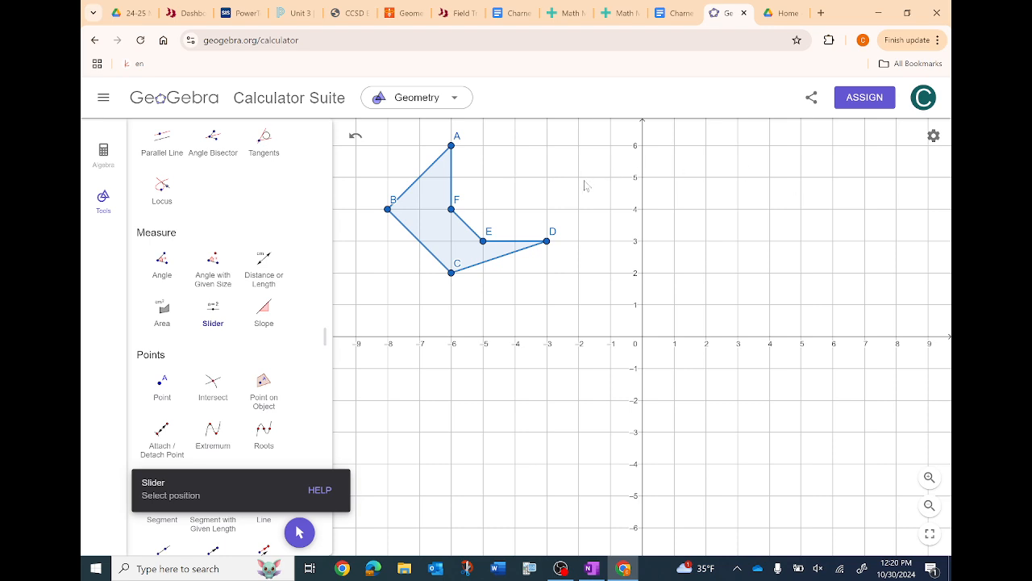
click(693, 162)
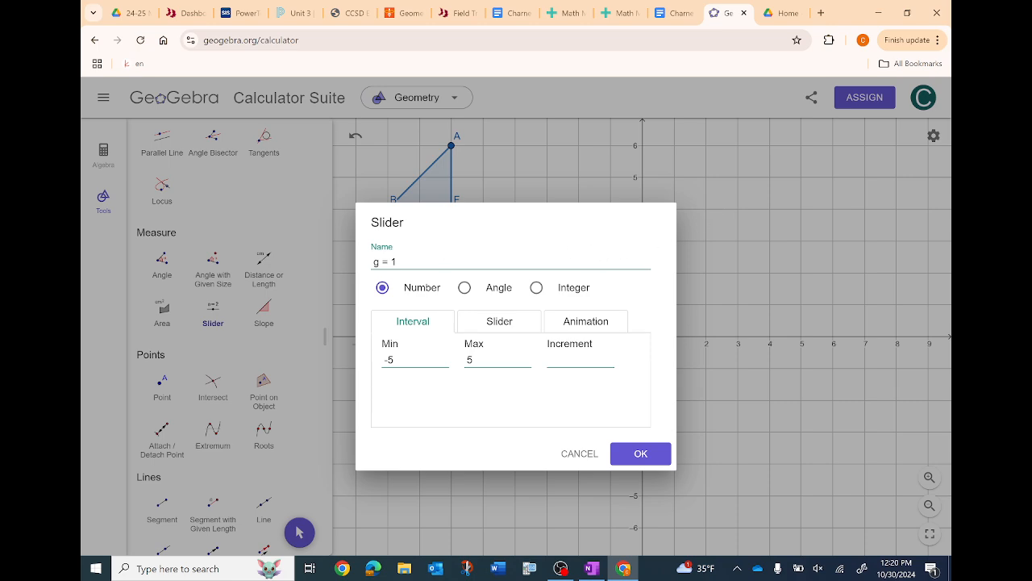
drag(399, 261, 361, 257)
text(horizontal)
click(642, 454)
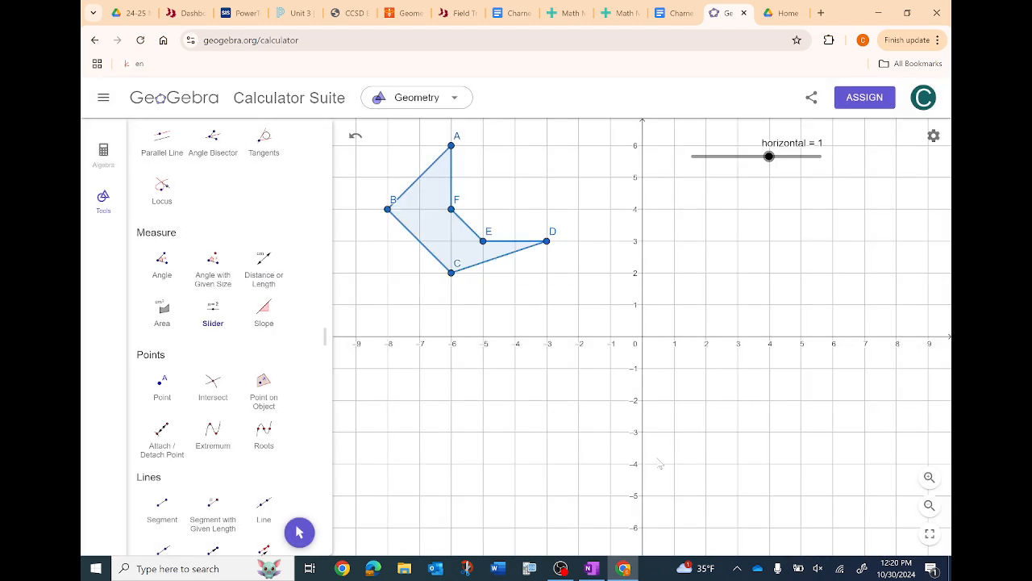
- Try moving the handle of the horizontal slider with the Move tool, and deselect the slider
scroll(251, 224, up, 5)
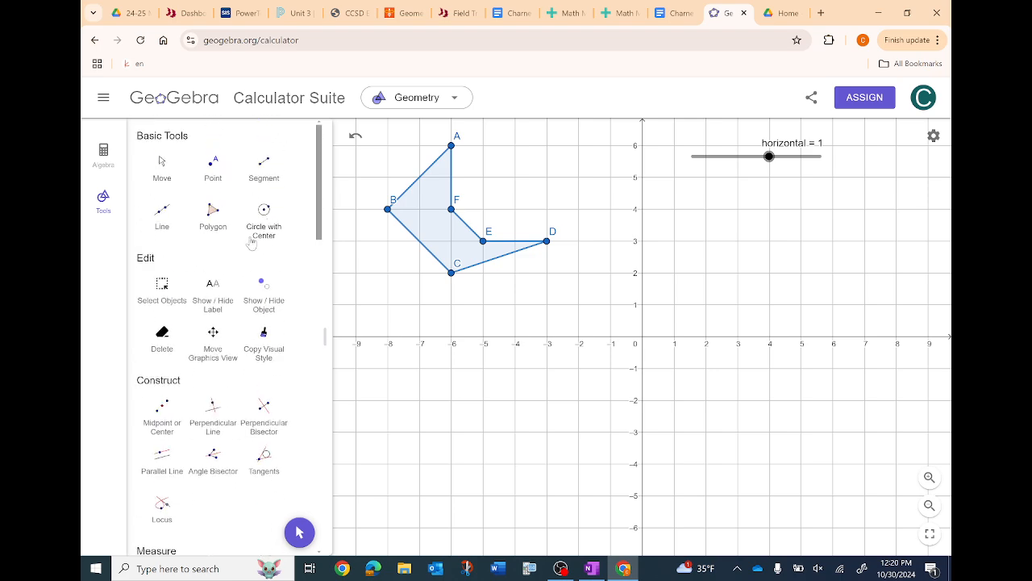
click(161, 164)
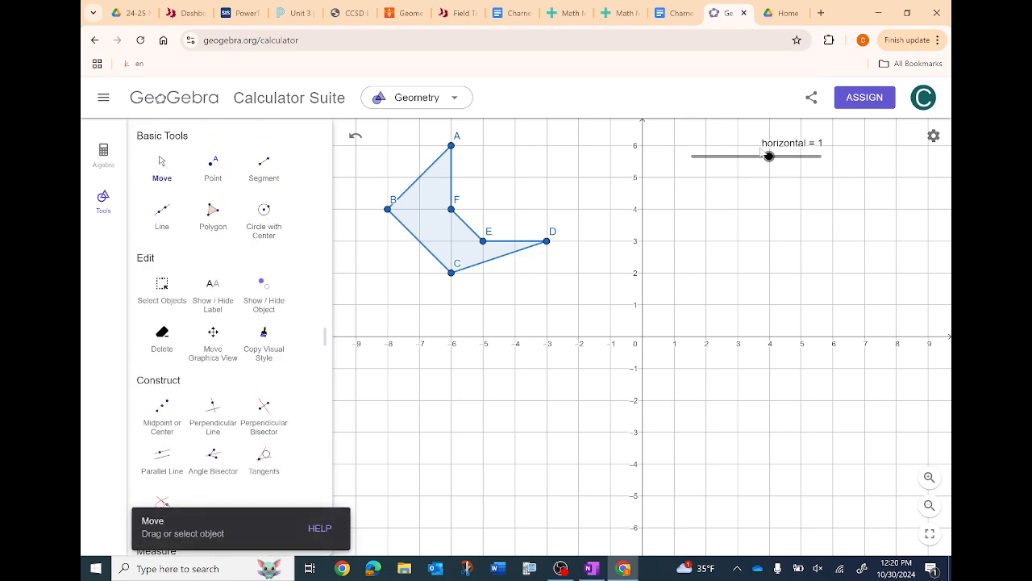
drag(768, 156, 770, 177)
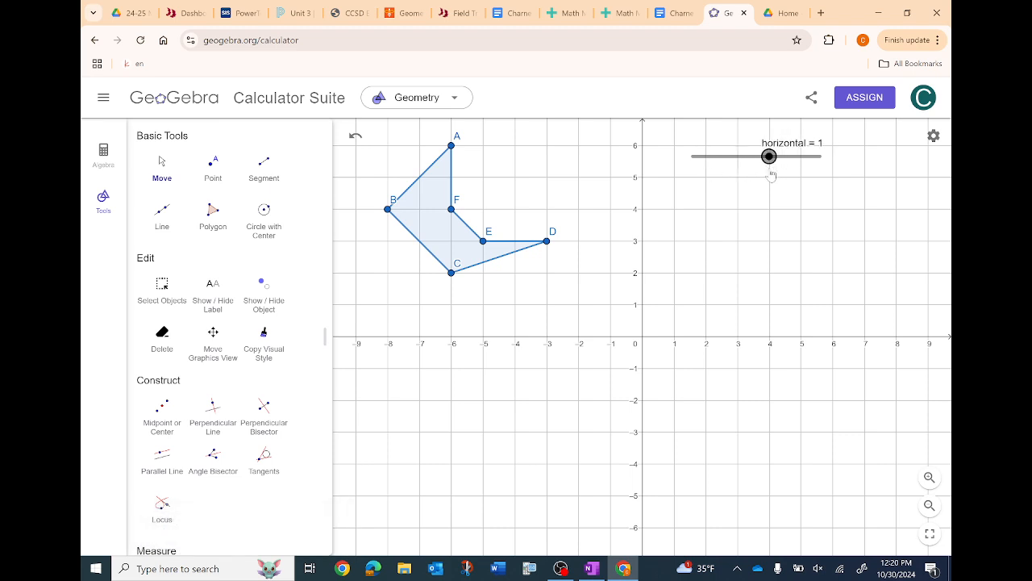
click(738, 211)
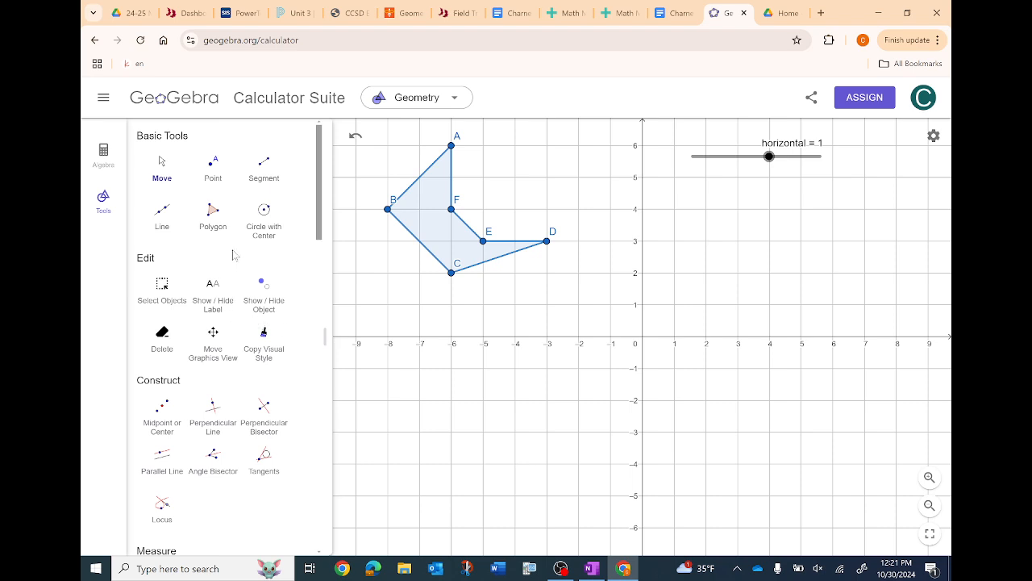
- Draw a vector from (1, 1) to (2, 1) with the Vector tool and return to the Move tool
scroll(236, 255, down, 1)
scroll(235, 255, down, 4)
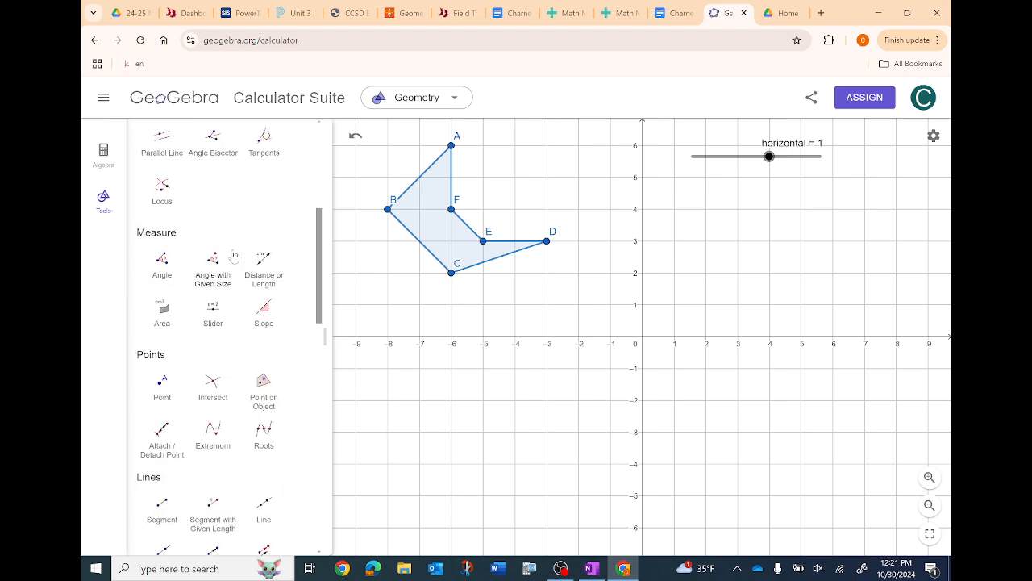
scroll(233, 256, down, 2)
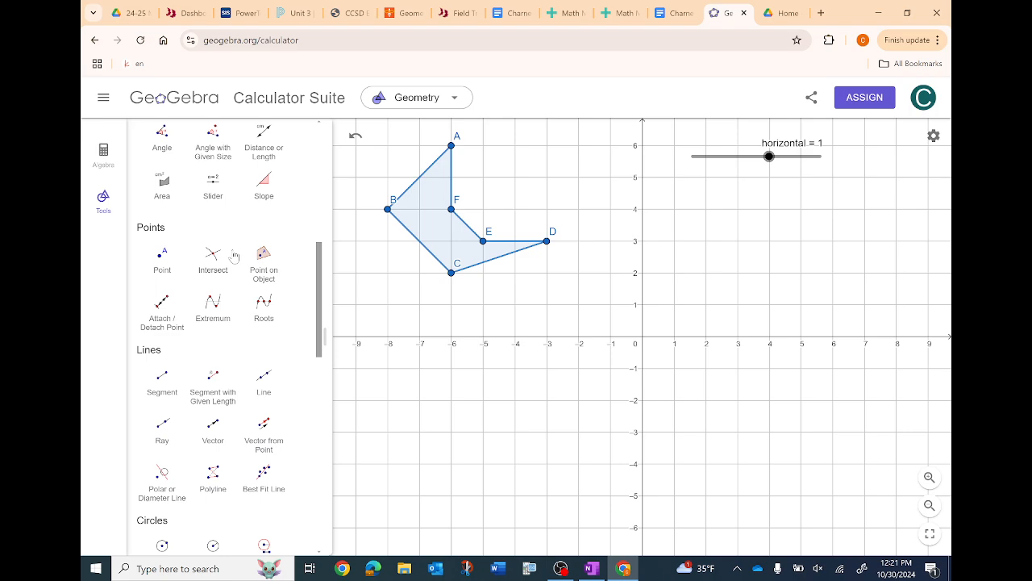
scroll(234, 256, down, 1)
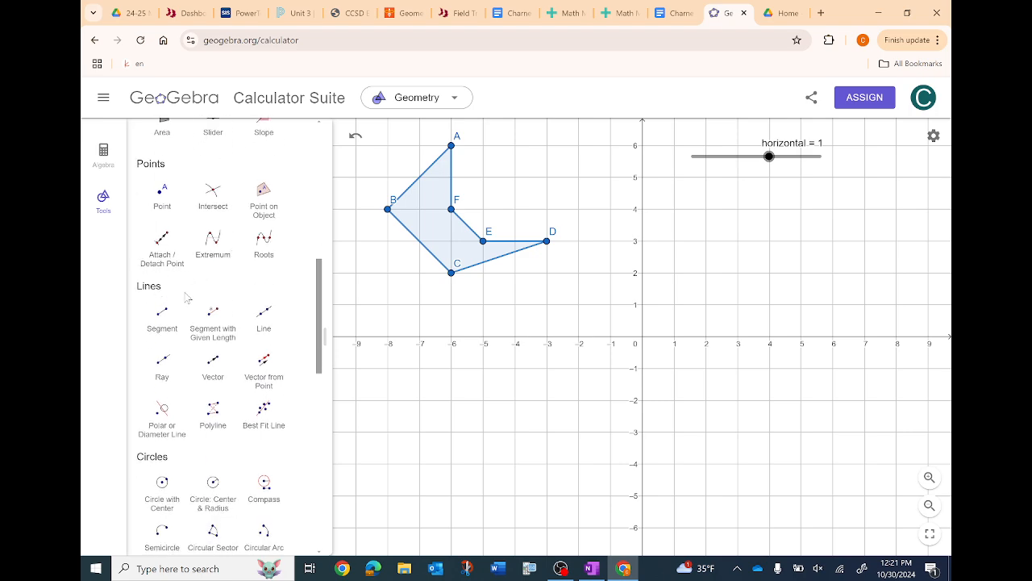
click(215, 369)
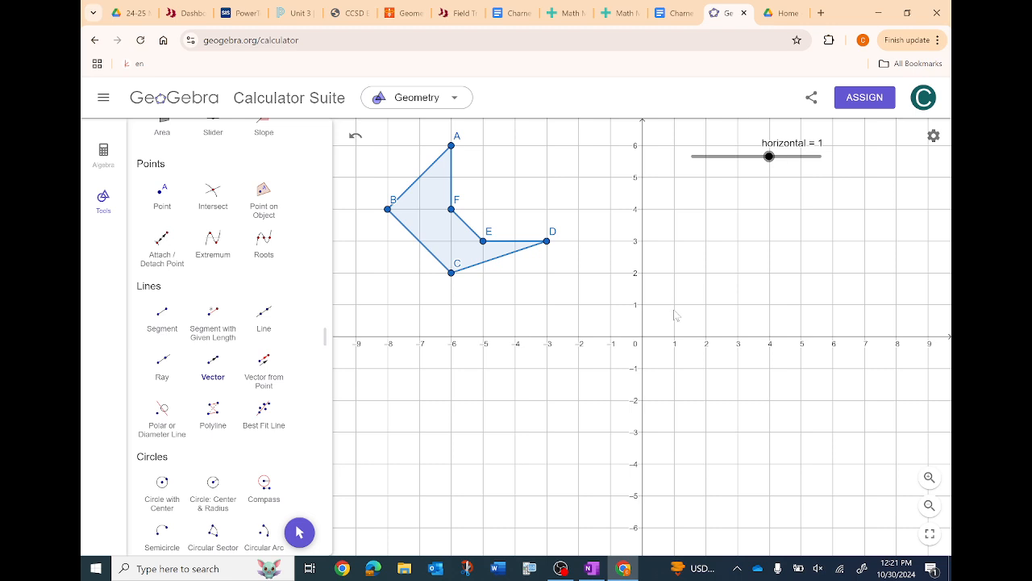
click(675, 306)
click(707, 306)
scroll(241, 242, up, 6)
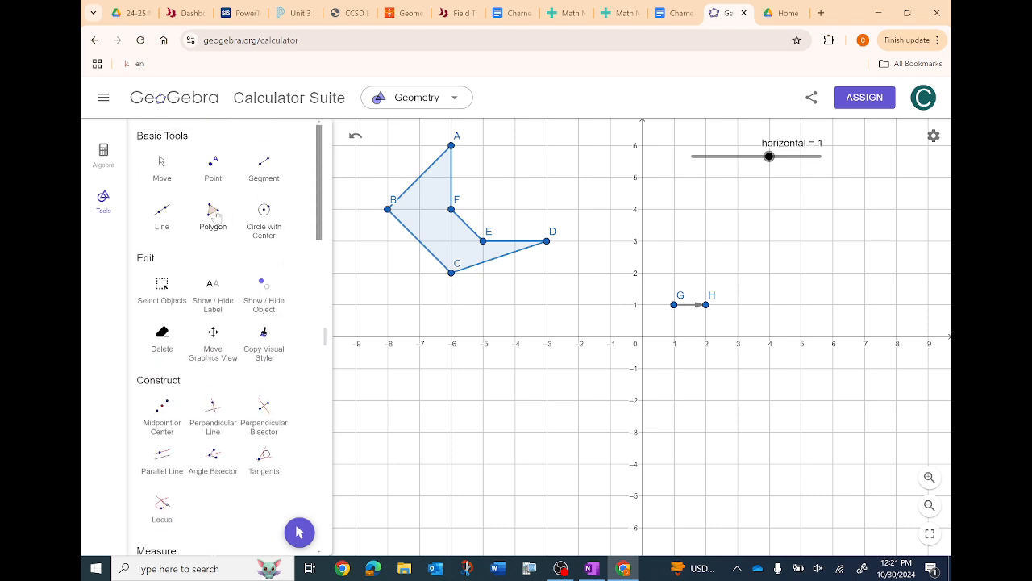
click(163, 166)
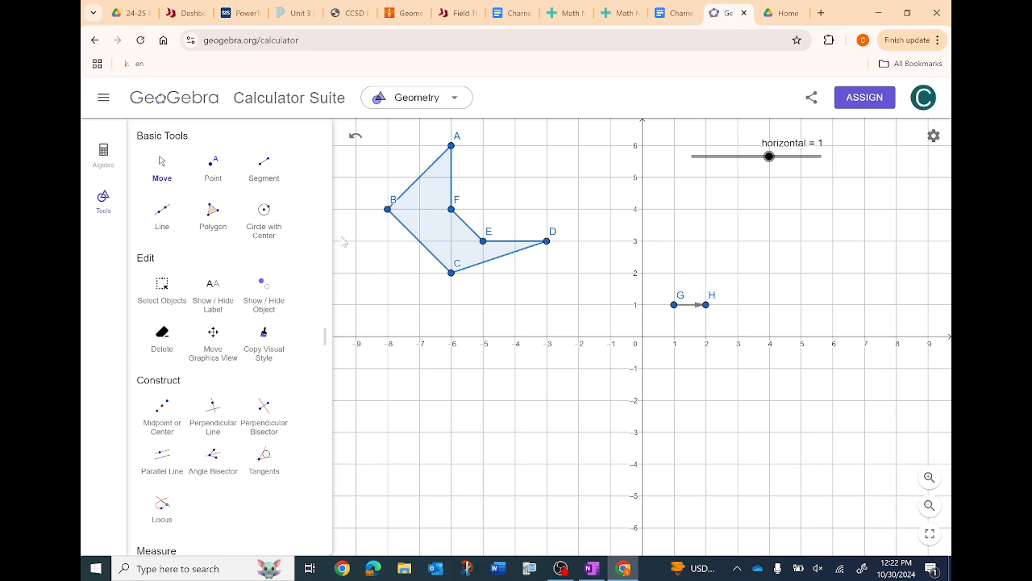
- Examine the coordinates of the vector's endpoints G and H in the algebra list
click(103, 161)
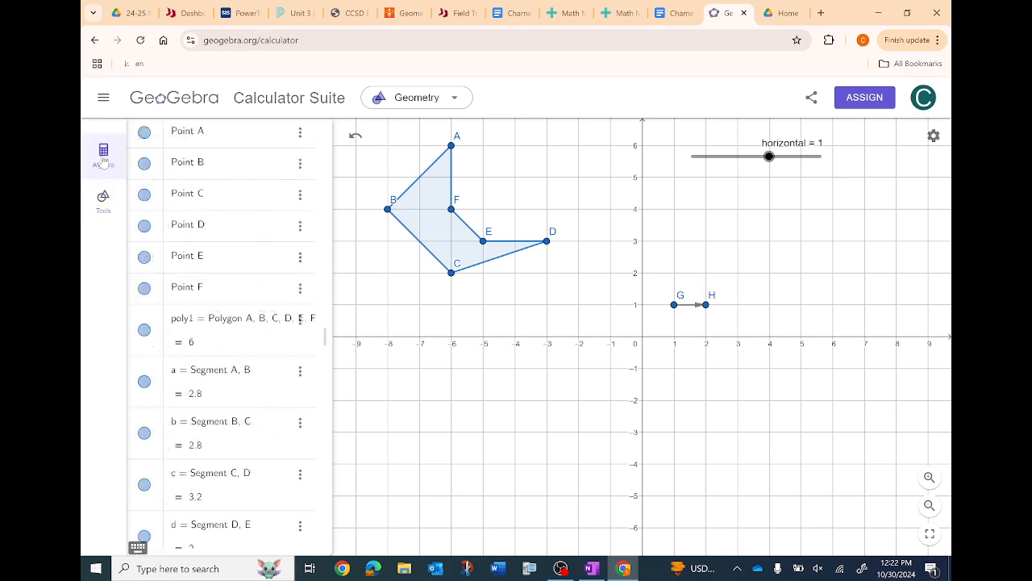
scroll(228, 183, down, 5)
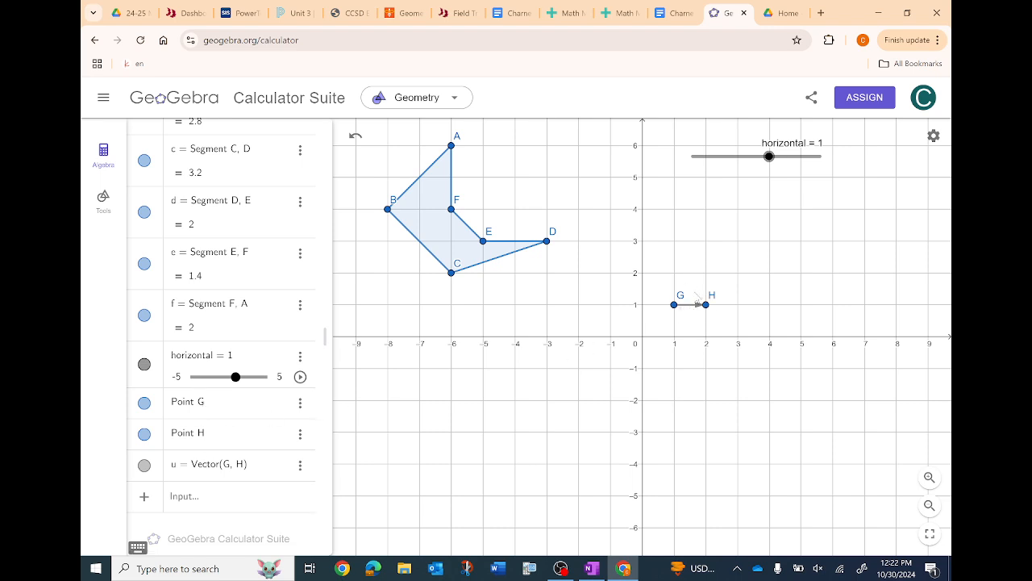
click(253, 407)
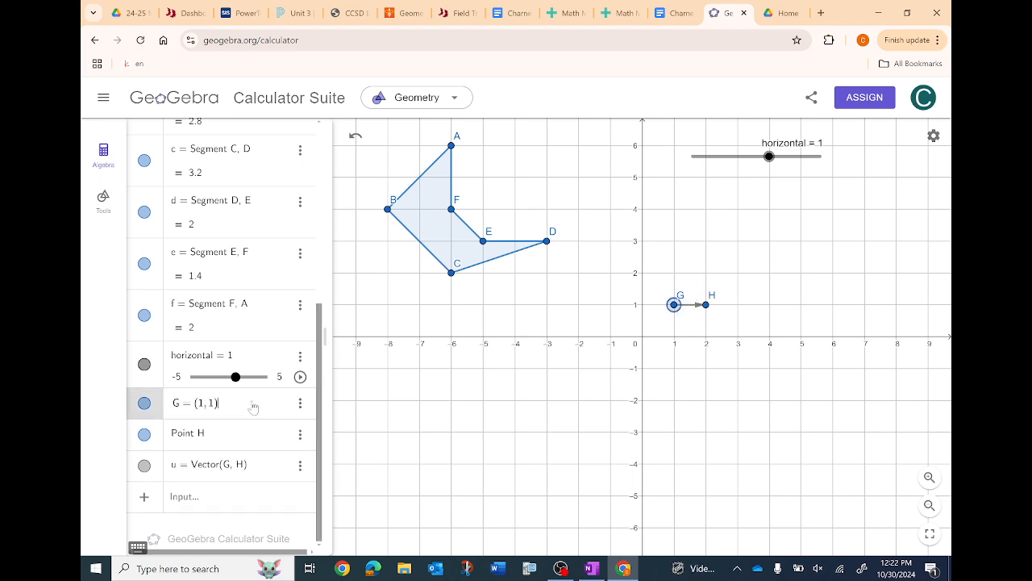
click(252, 436)
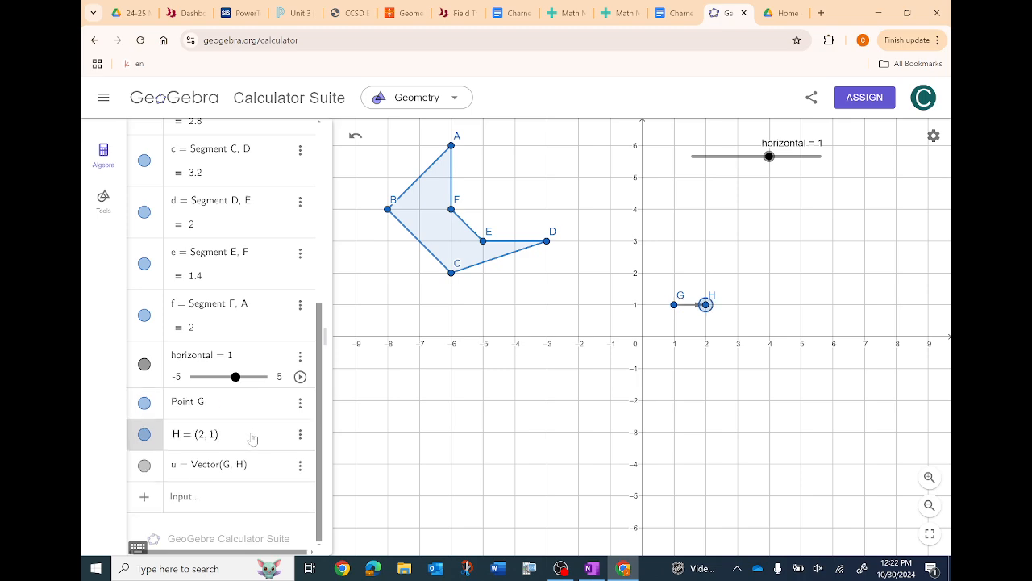
click(250, 416)
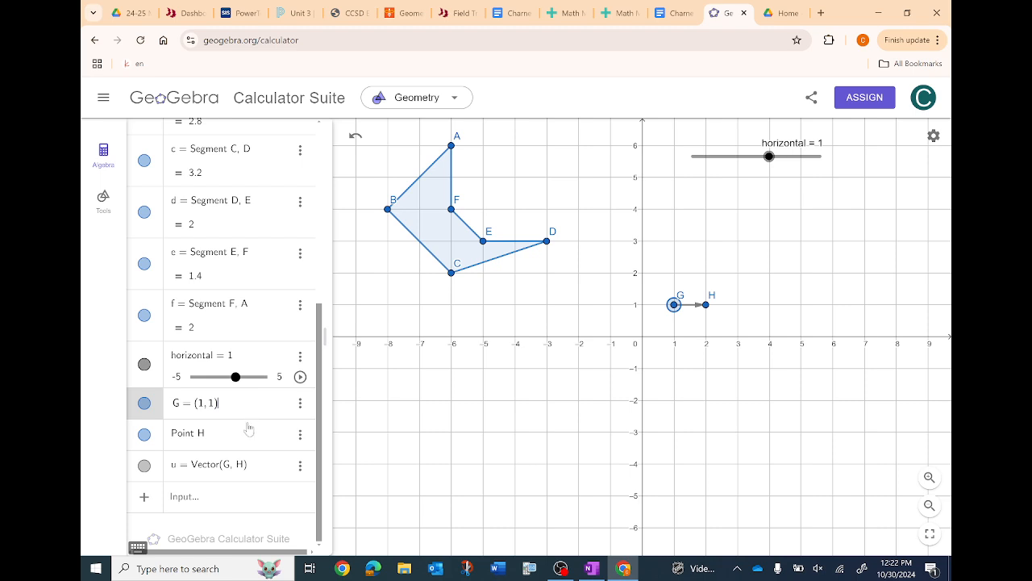
click(249, 433)
click(250, 417)
click(253, 432)
click(257, 418)
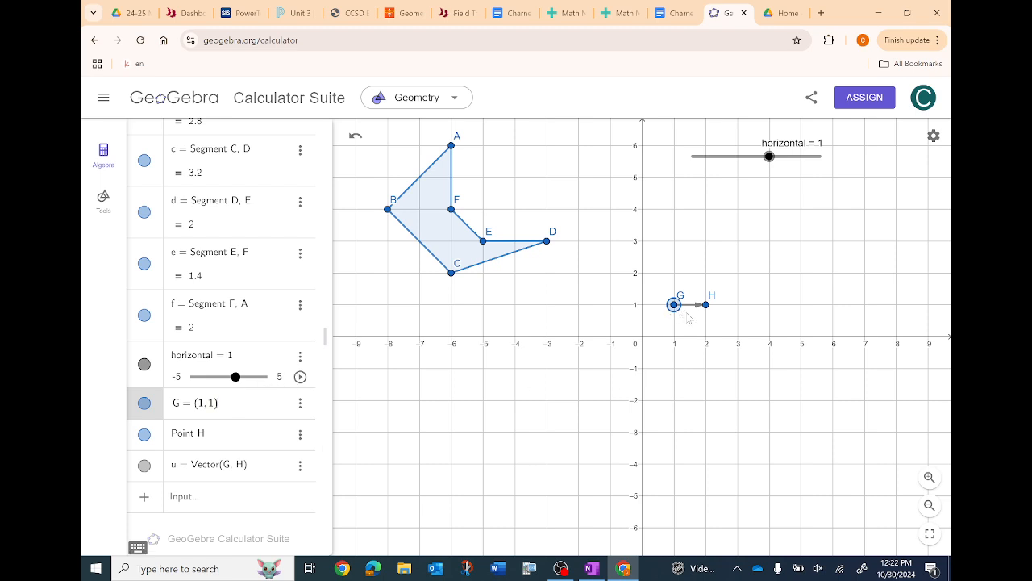
- Redefine point H as (1 + horizontal, 1) so the vector's length depends on the slider
click(247, 433)
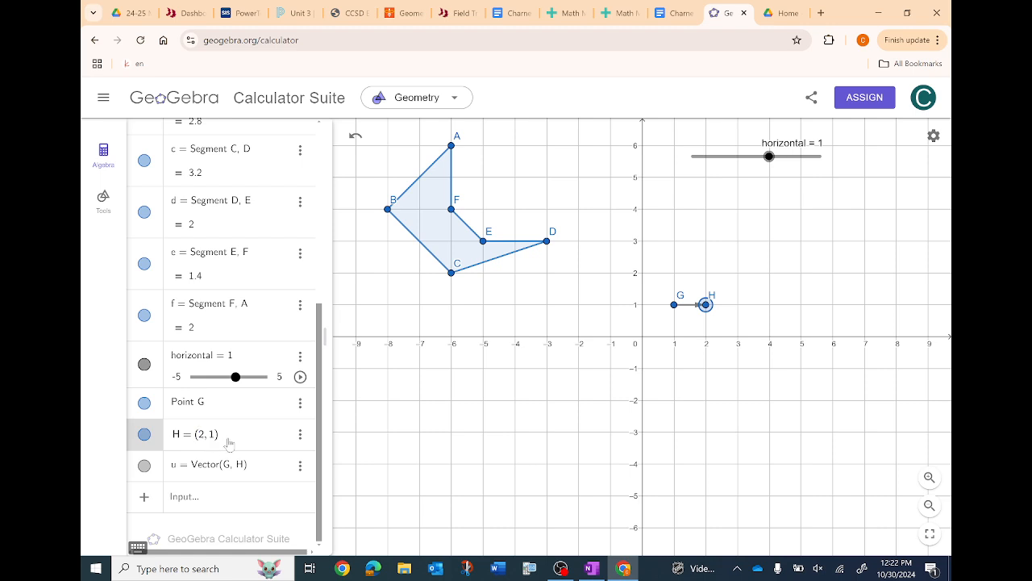
key(BackSpace)
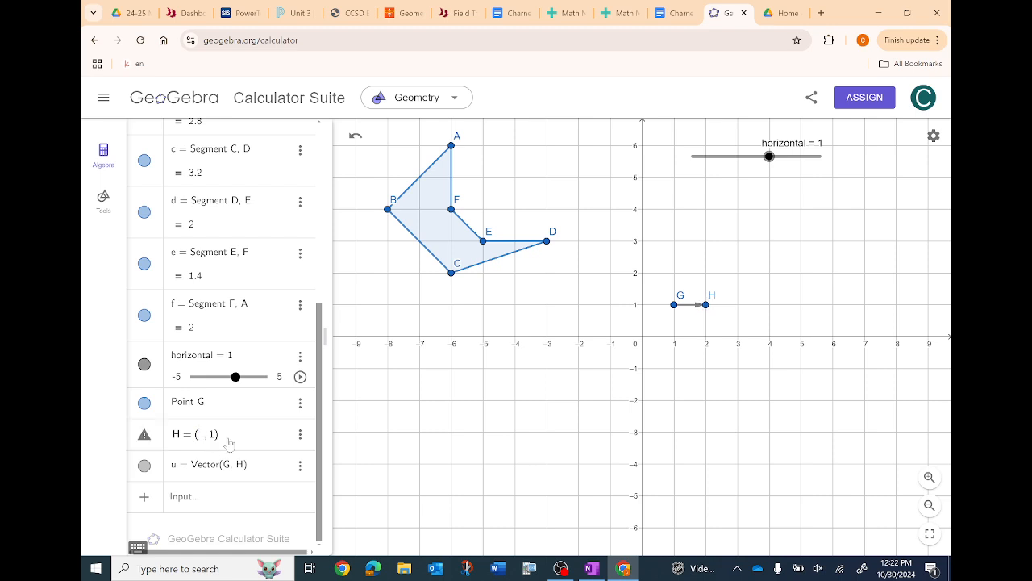
text(1)
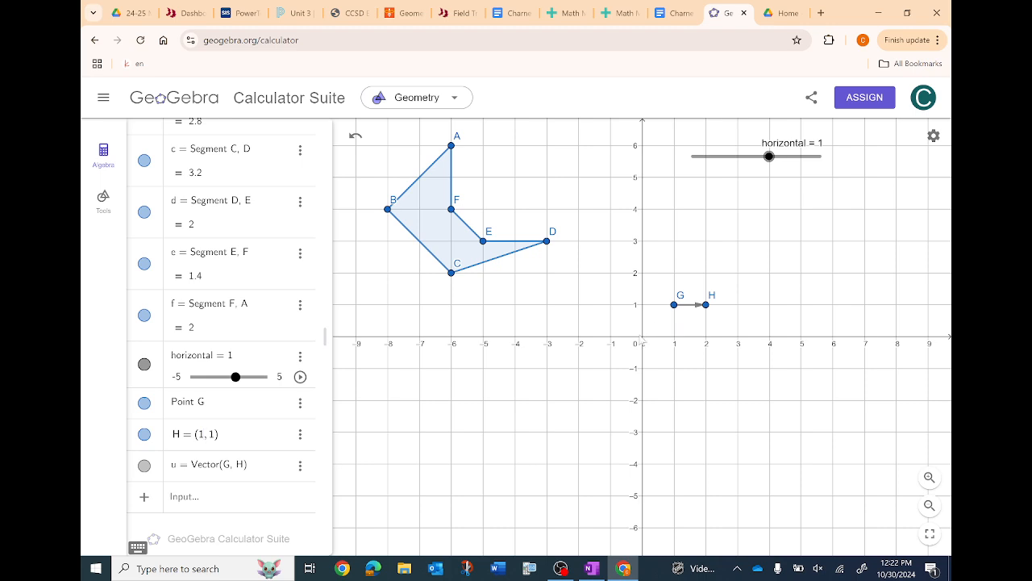
text(+ horizontal)
key(Return)
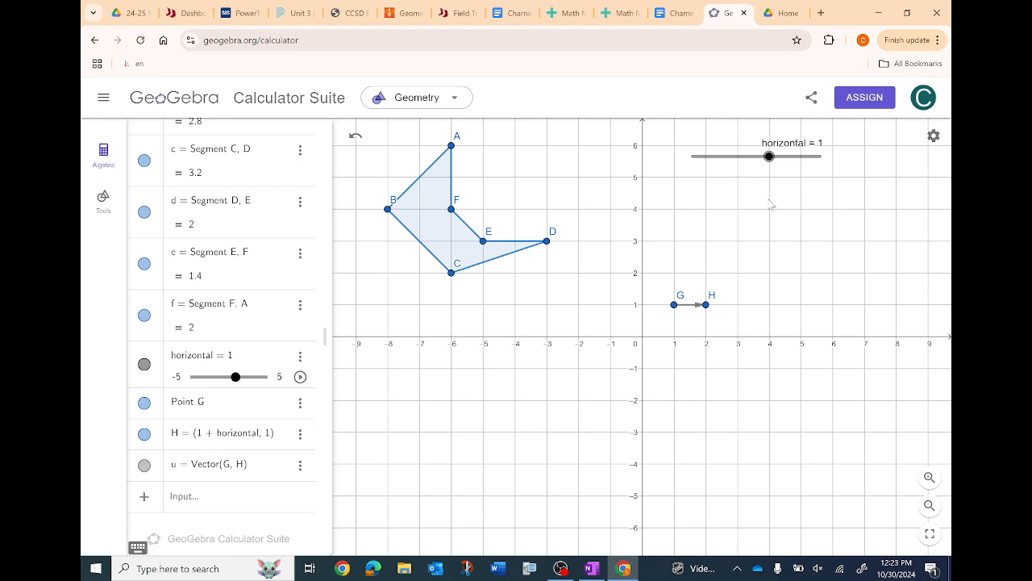
- Test the vector's link to the slider by moving horizontal to 3.1
scroll(233, 217, up, 5)
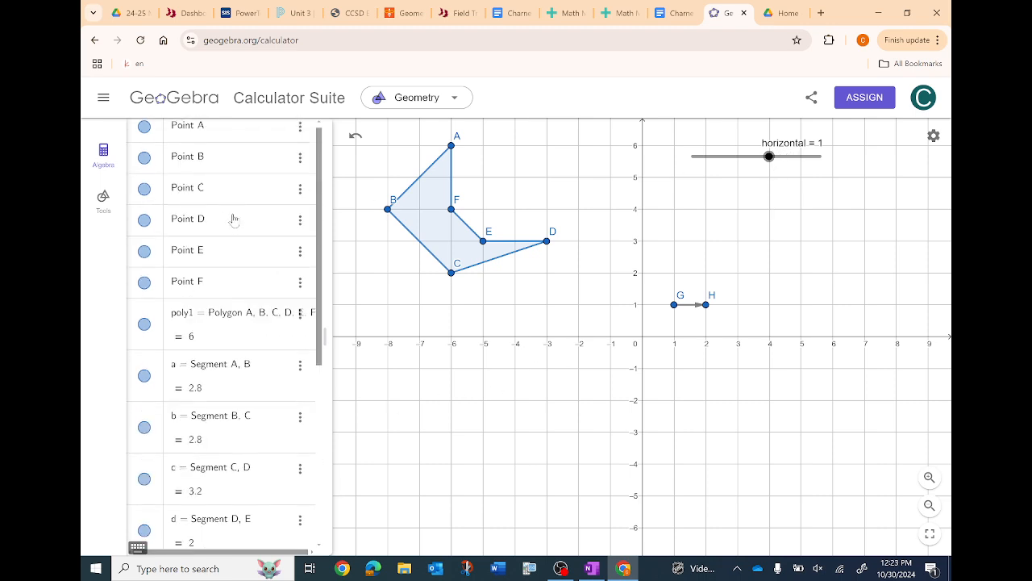
click(103, 197)
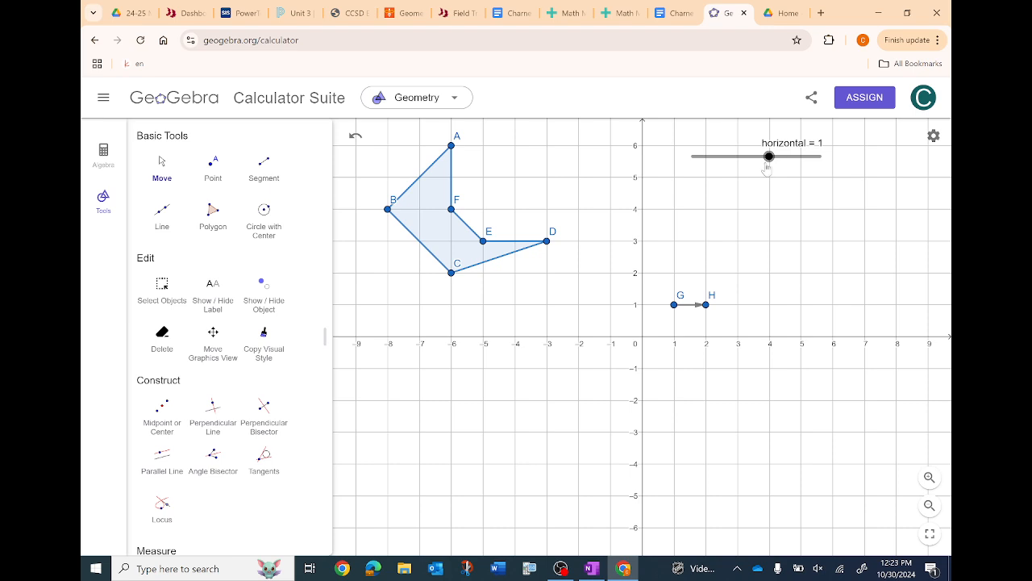
drag(769, 156, 797, 166)
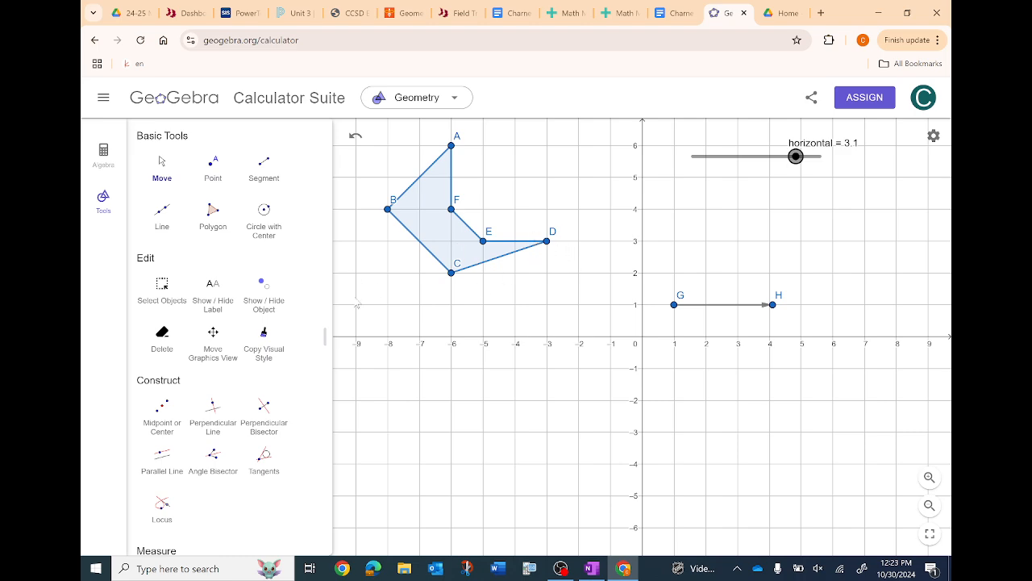
- Translate polygon ABCDEF by the vector from G to H with Translate by Vector
scroll(213, 299, down, 10)
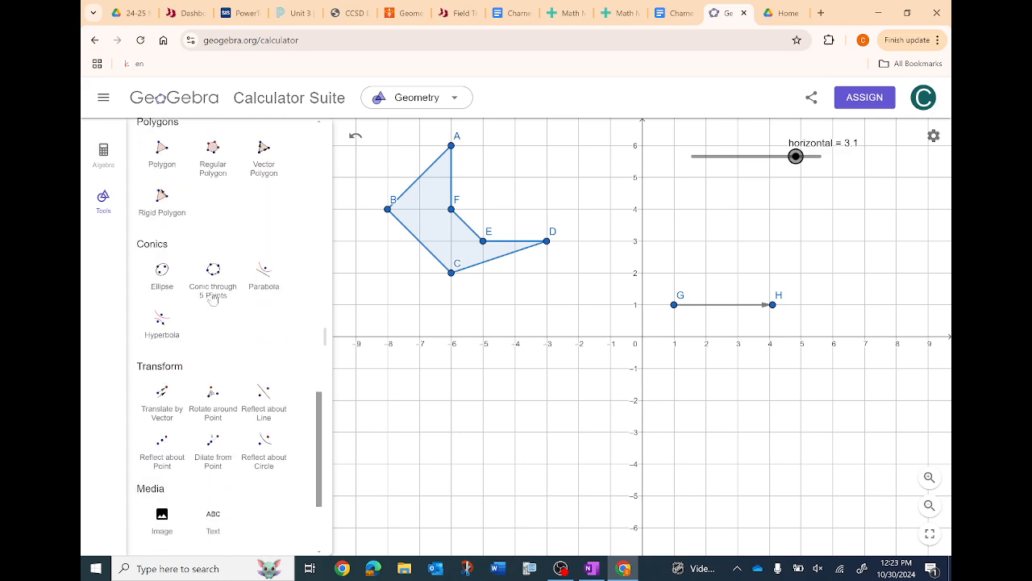
scroll(213, 298, down, 2)
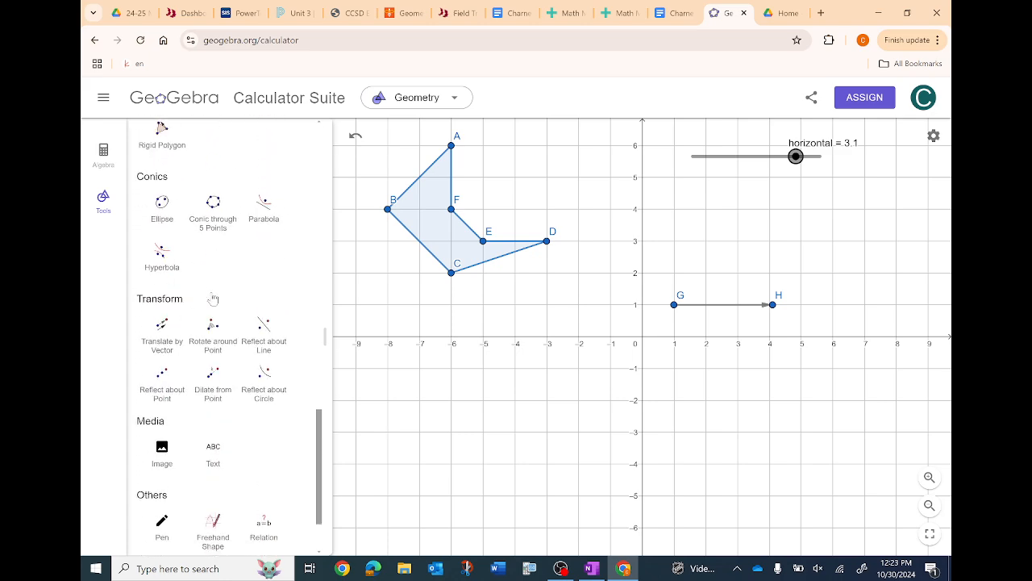
click(164, 334)
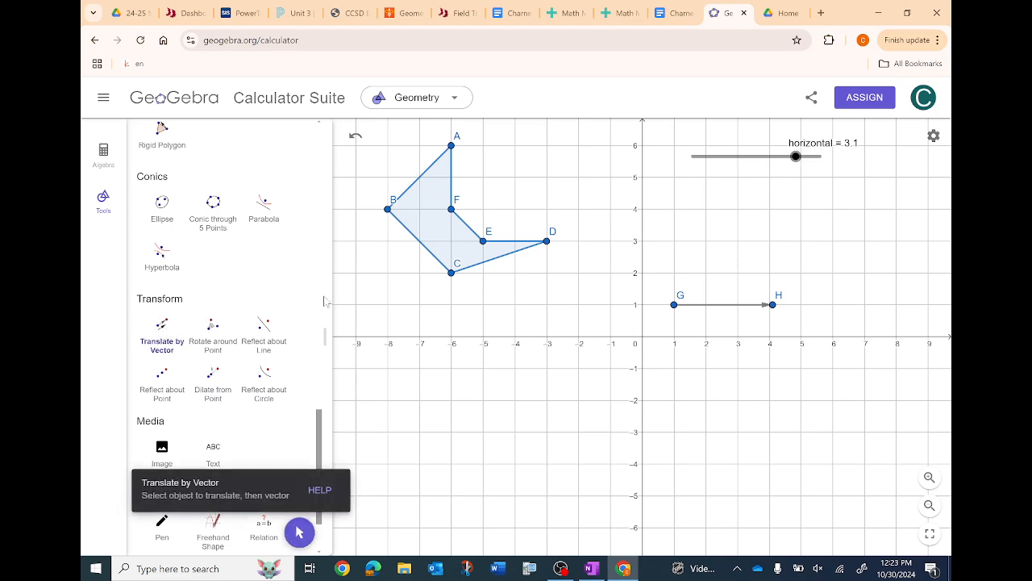
click(432, 227)
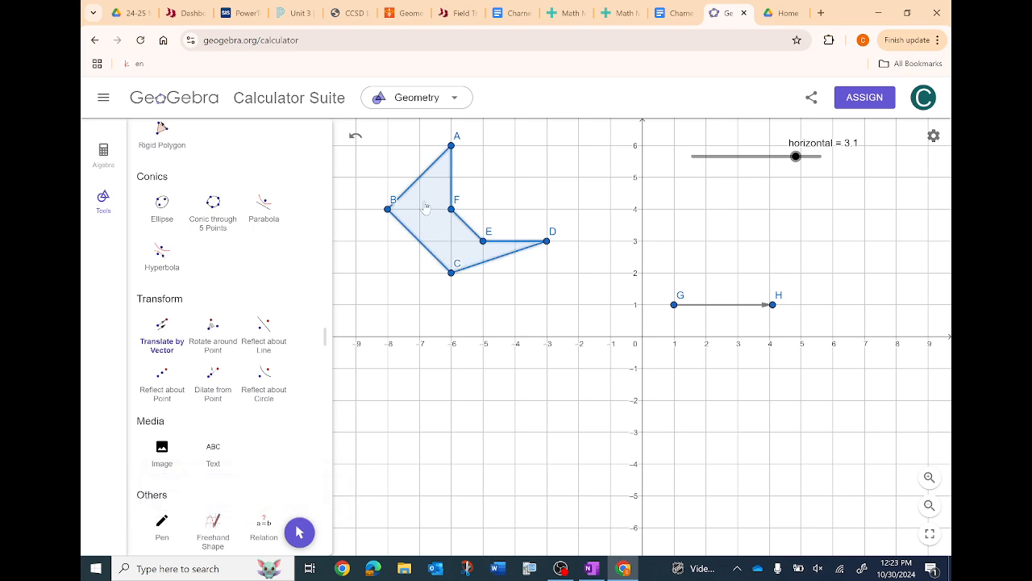
click(719, 311)
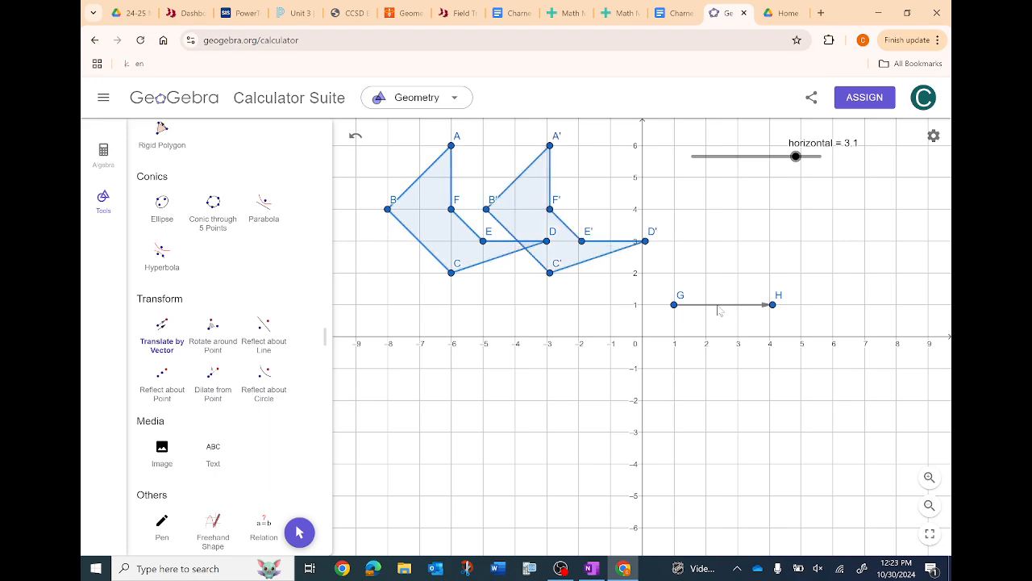
- Move the horizontal slider to 4.9 with the Move tool to shift the translated polygon
scroll(321, 264, up, 10)
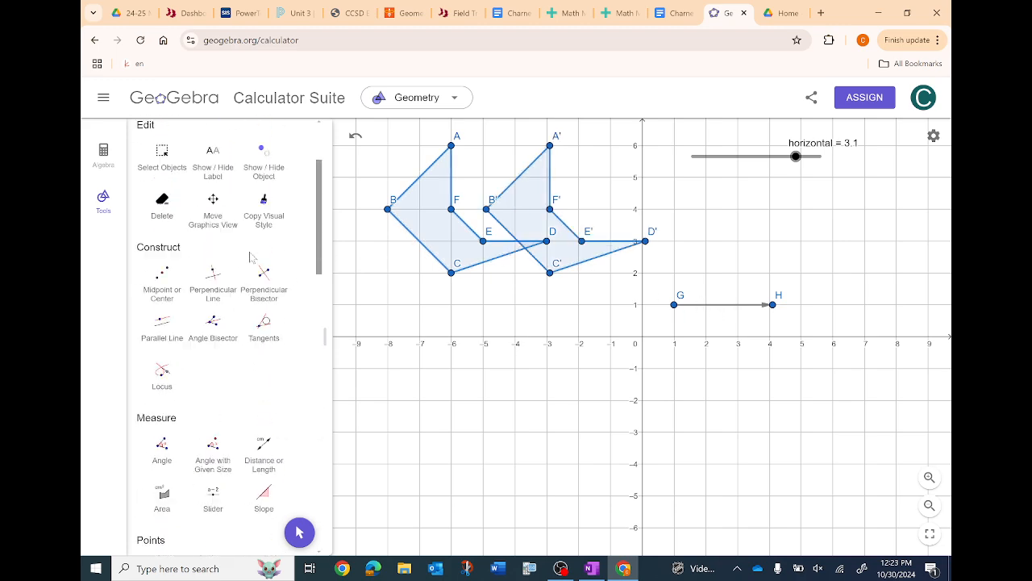
click(161, 162)
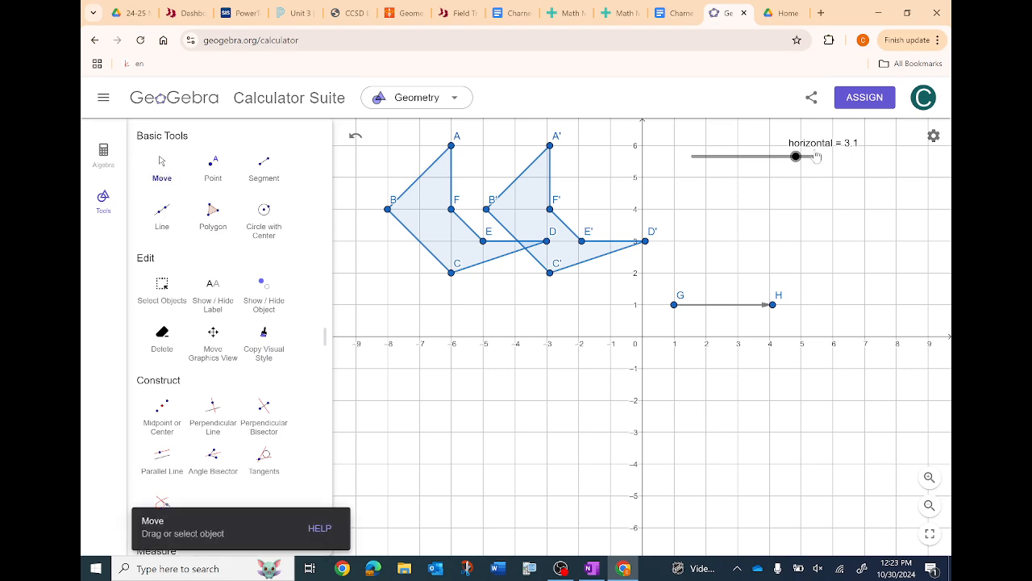
drag(796, 157, 819, 174)
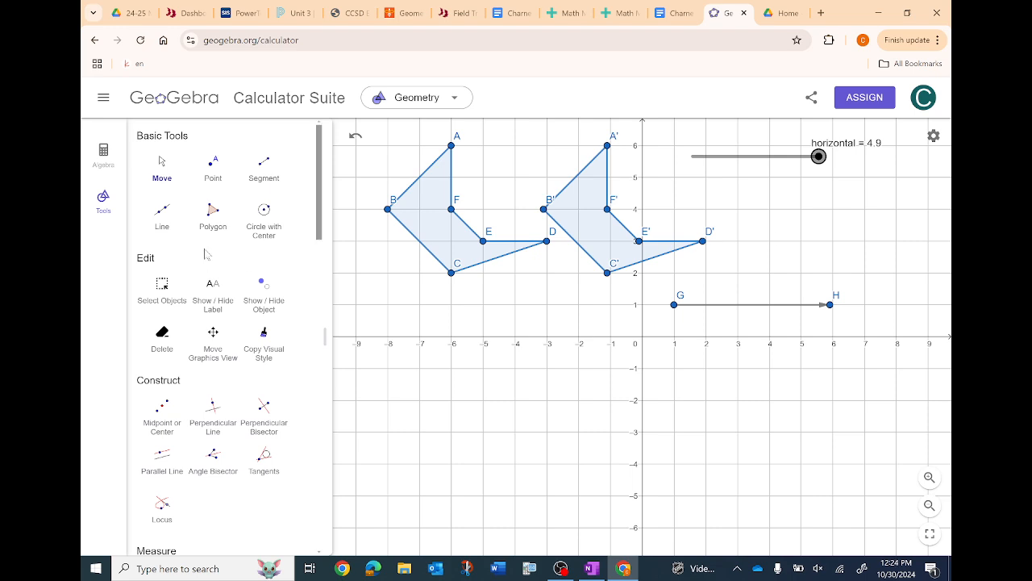
- Hide points A through F and the original polygon poly1 using the algebra list
click(104, 155)
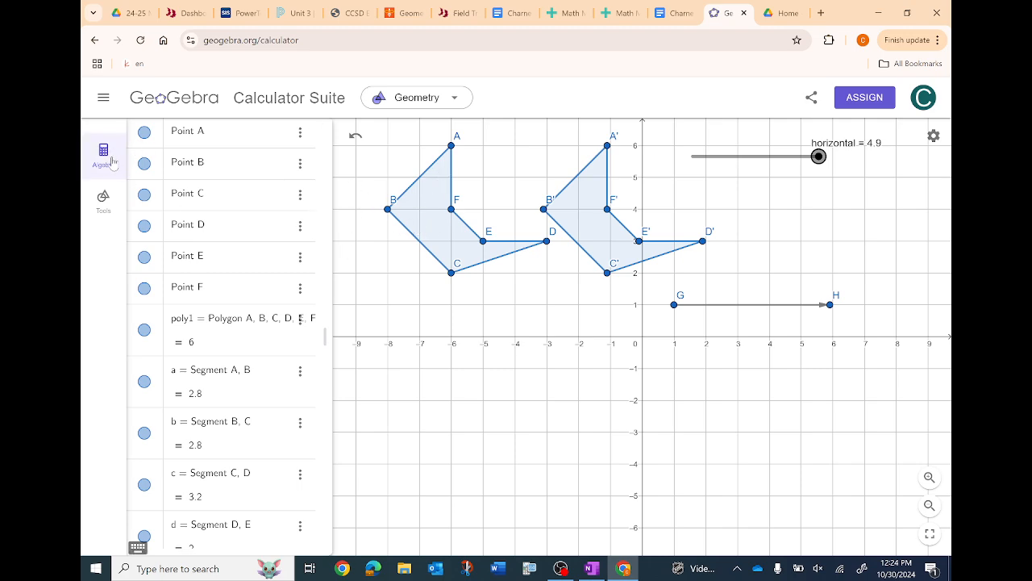
click(143, 131)
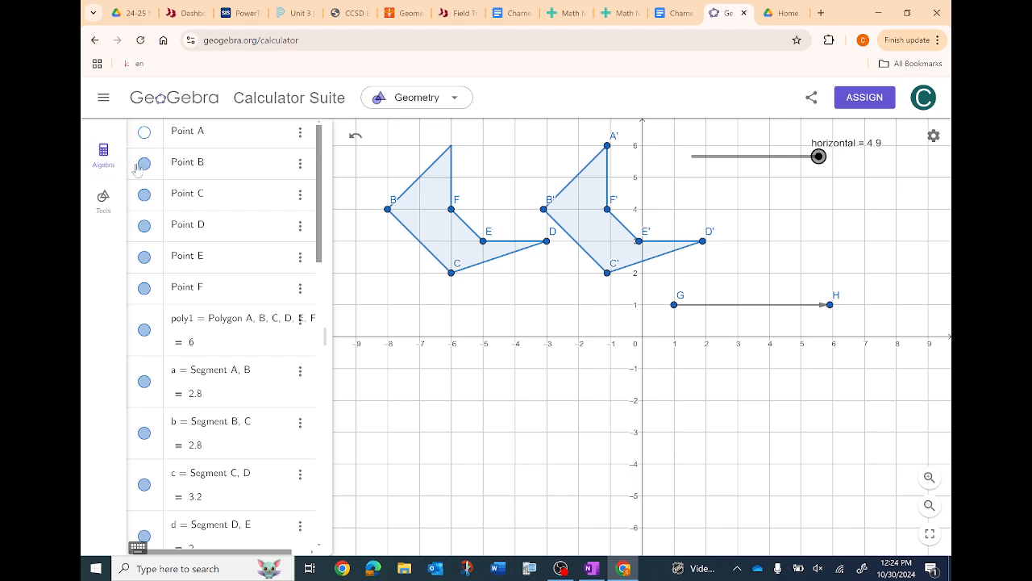
click(144, 162)
click(143, 197)
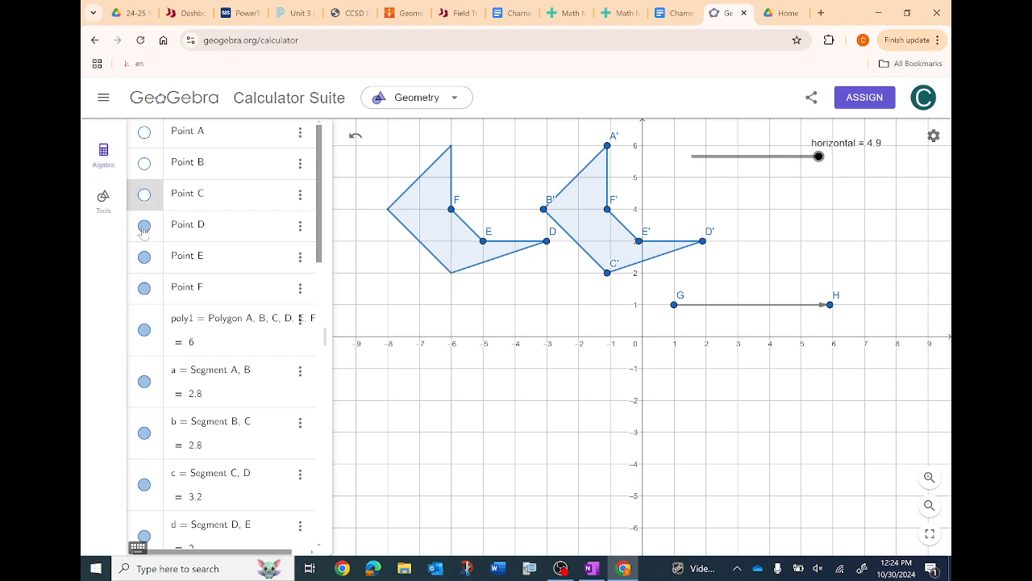
click(143, 230)
click(146, 259)
click(144, 289)
click(144, 329)
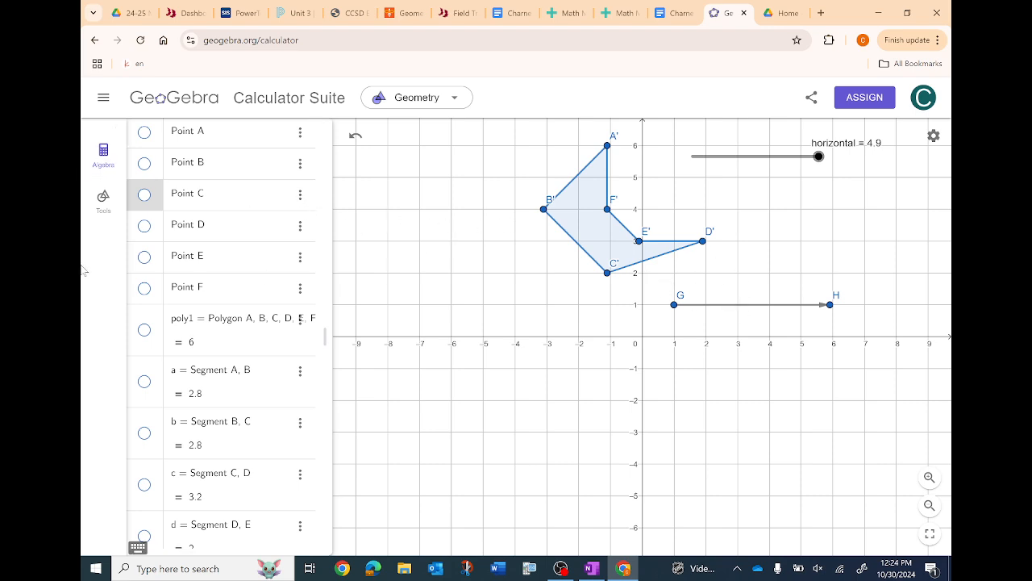
- Hide points G and H and the vector u between them
scroll(201, 272, down, 5)
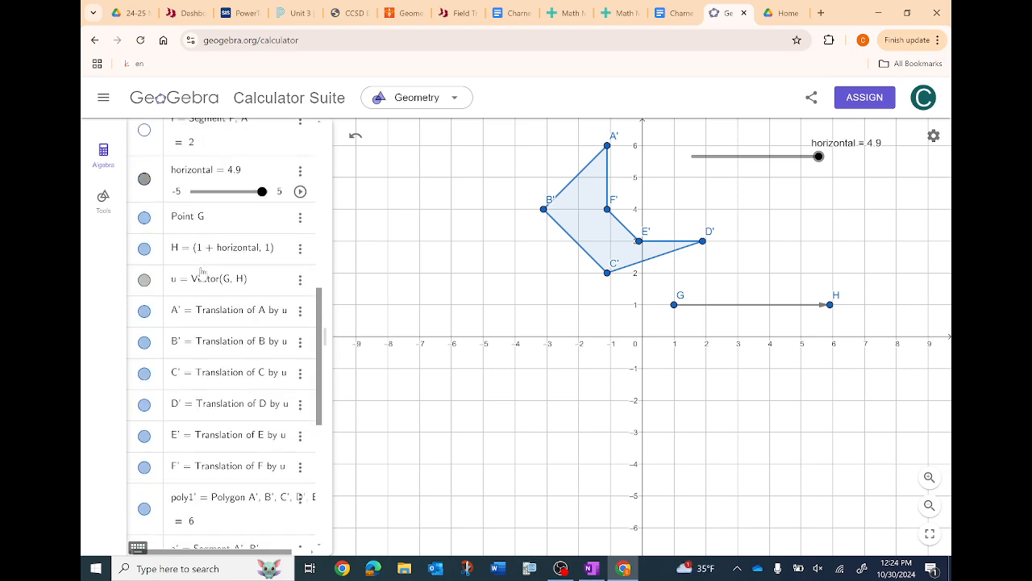
scroll(202, 273, up, 2)
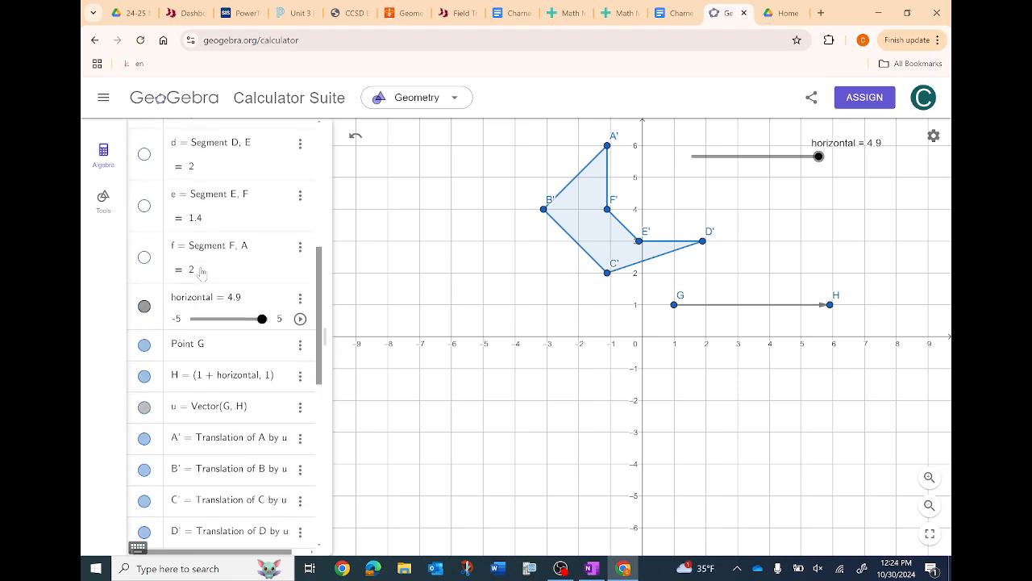
click(143, 345)
click(144, 375)
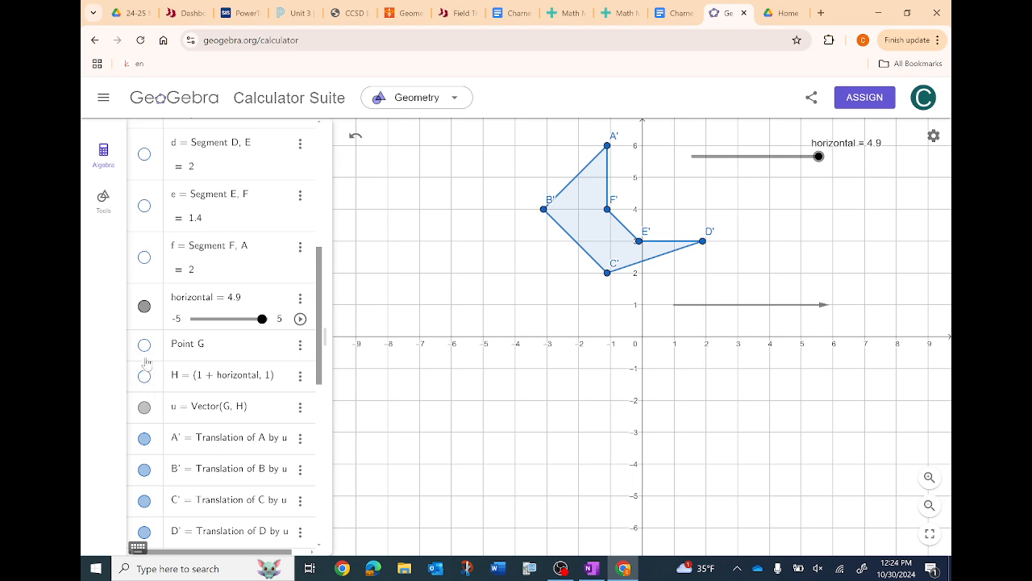
click(144, 407)
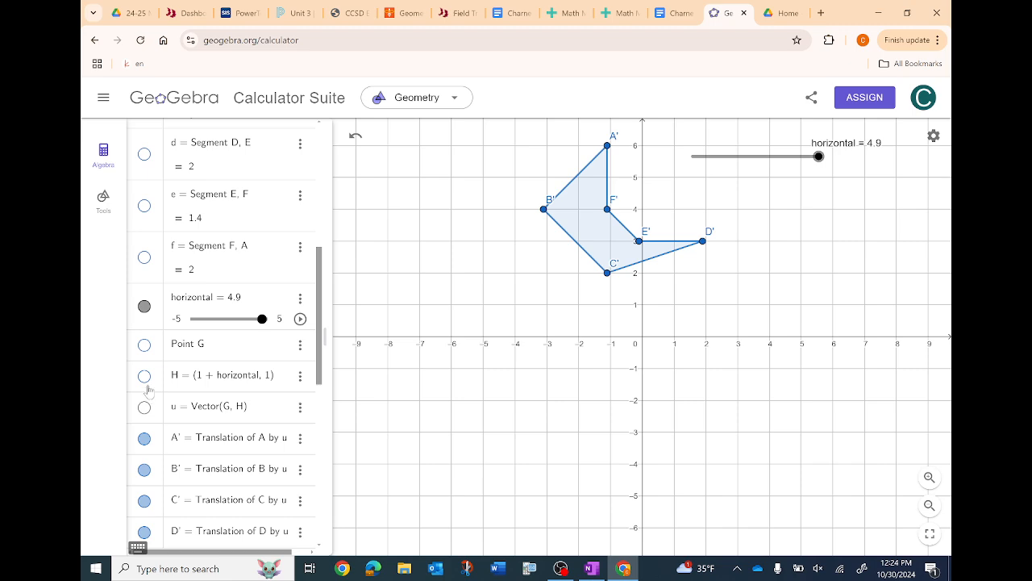
- Hide the translated vertices A' through F' so only the translated polygon and its sides remain shown
scroll(274, 258, up, 5)
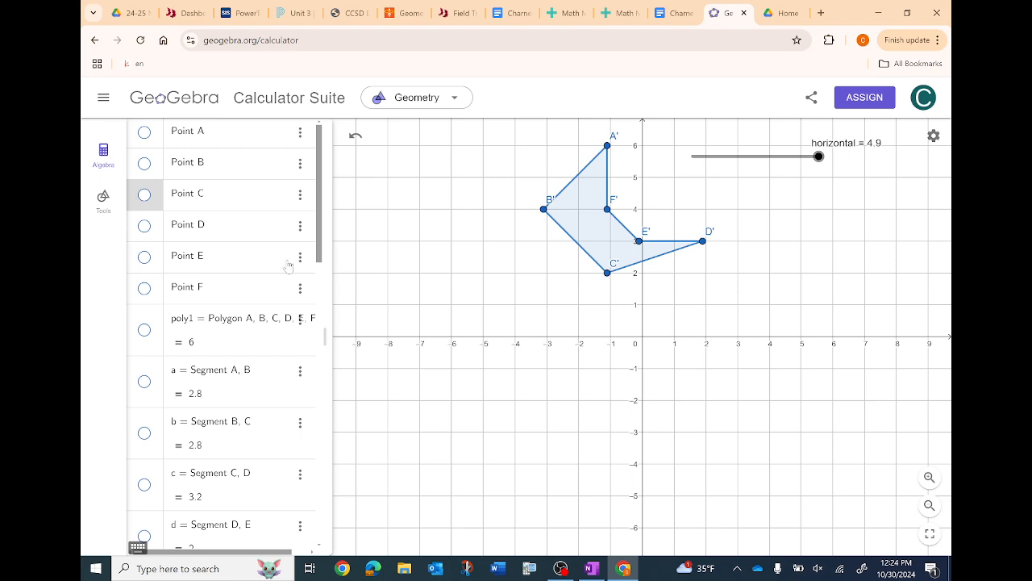
scroll(287, 267, down, 10)
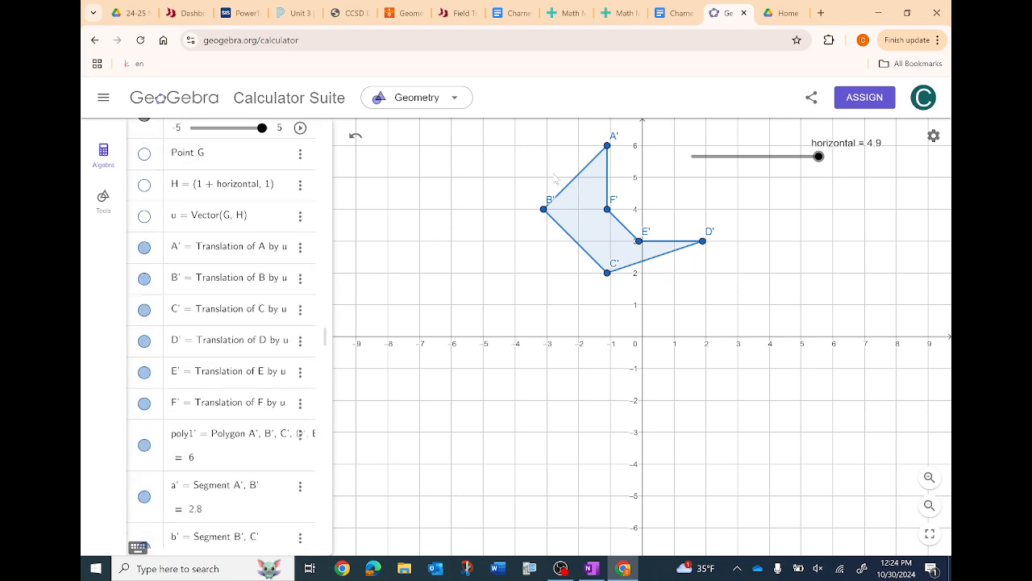
click(143, 247)
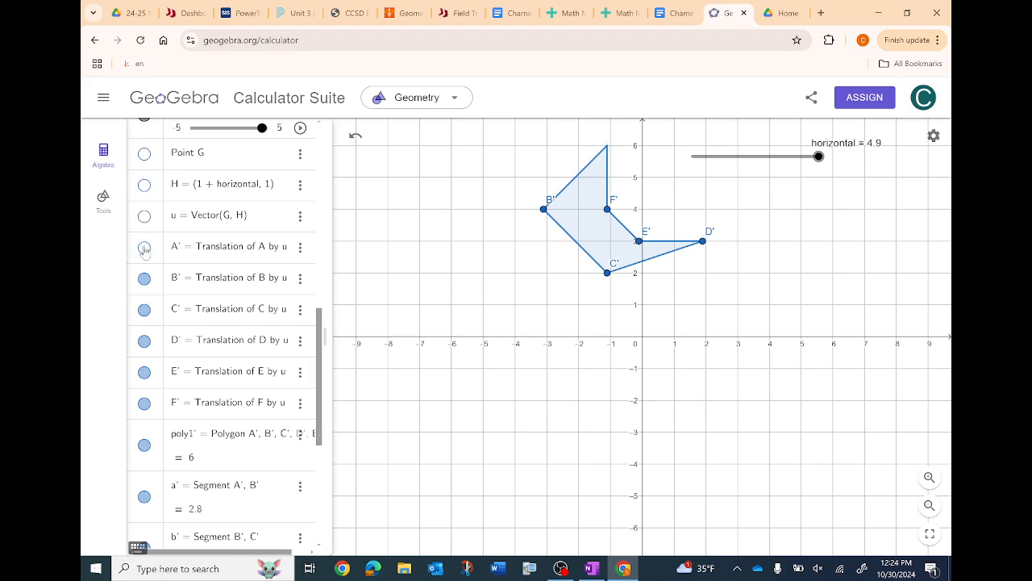
click(144, 277)
click(144, 309)
click(143, 340)
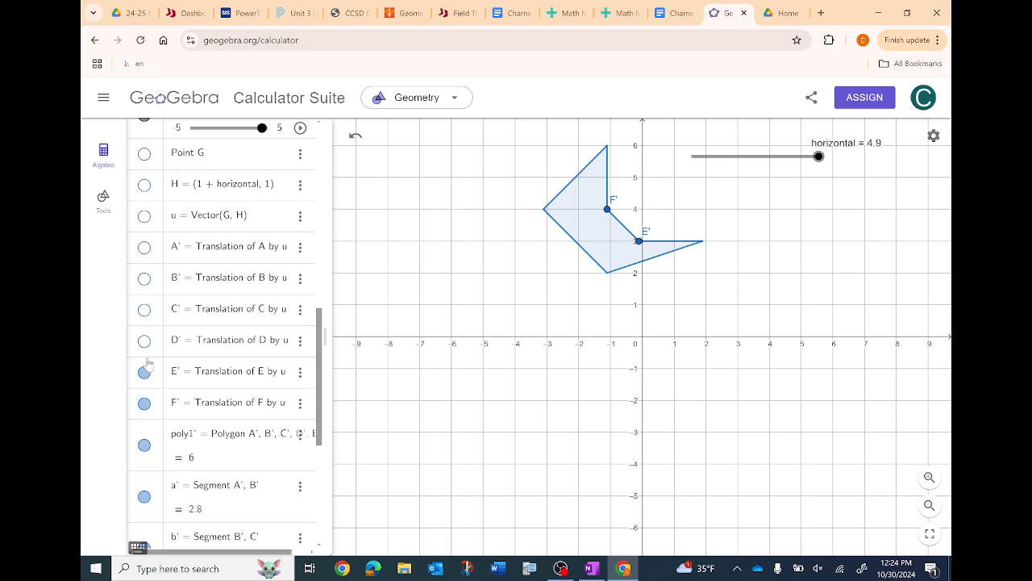
click(144, 372)
click(143, 403)
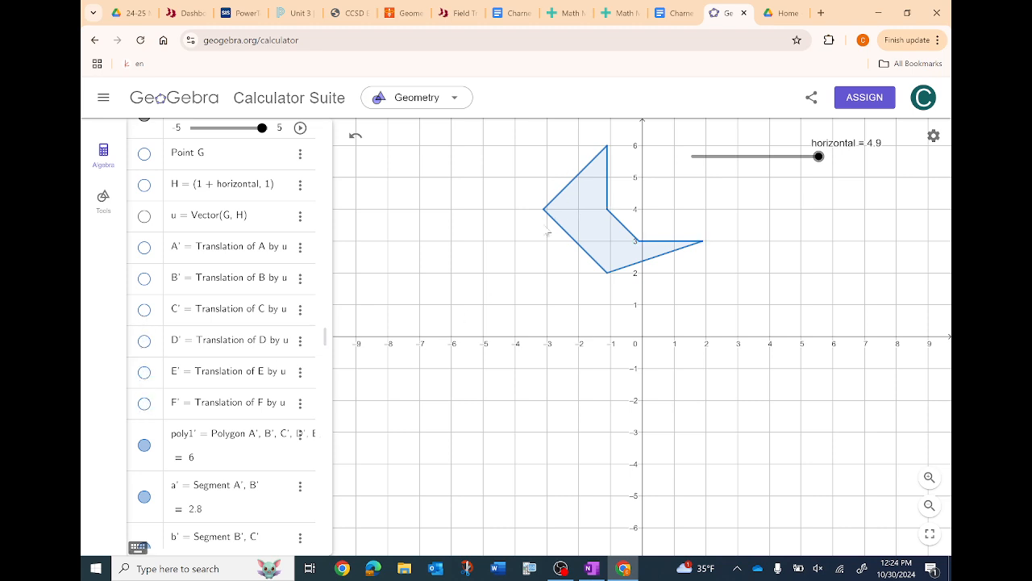
- Play the horizontal slider's animation to watch the polygon move, and pause it at 1.7
scroll(321, 209, up, 3)
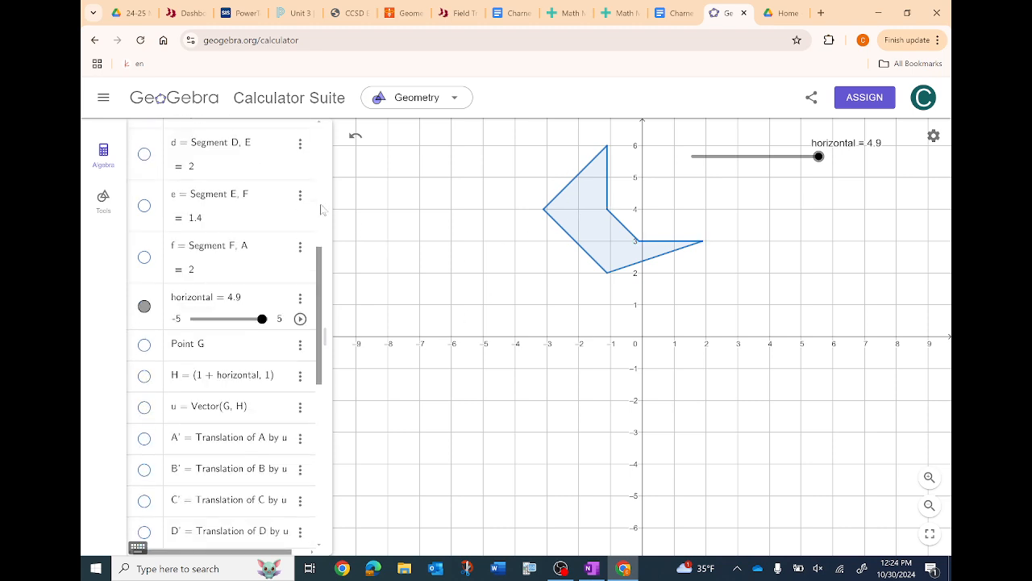
click(300, 319)
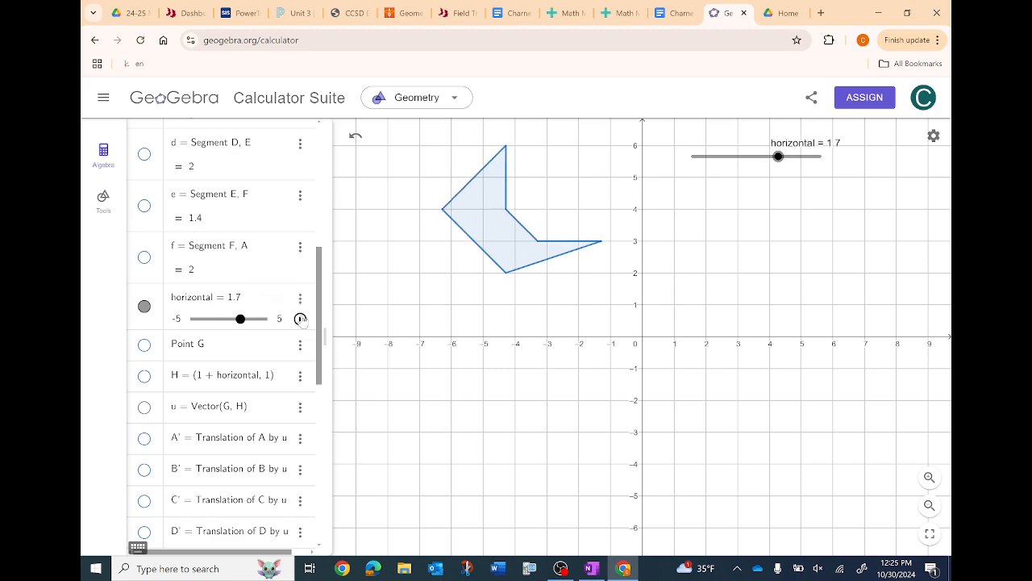
click(300, 318)
- Examine the horizontal slider's settings, including its range, increment, repeat modes, position, basic, algebra and advanced options
click(300, 299)
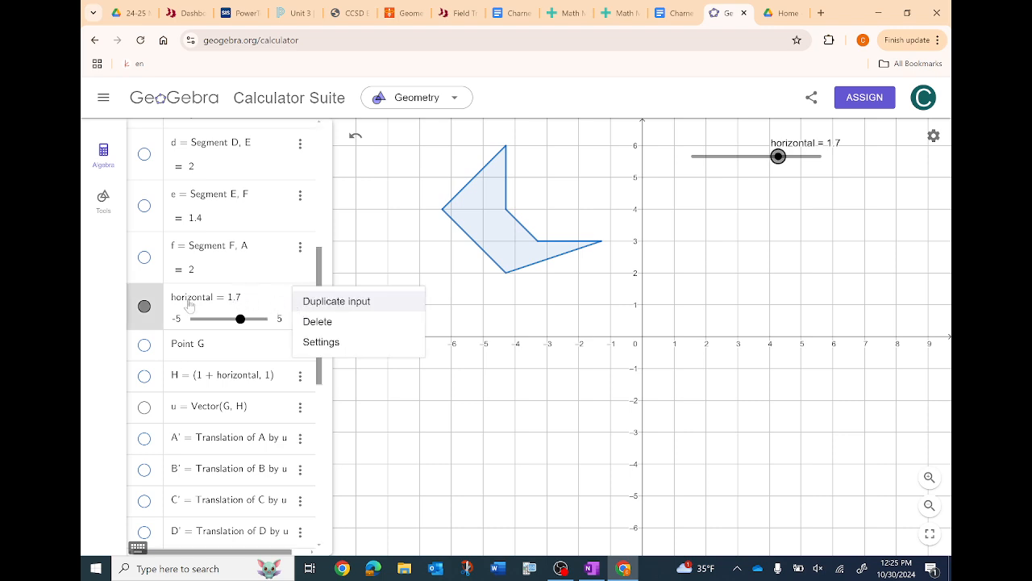
click(320, 342)
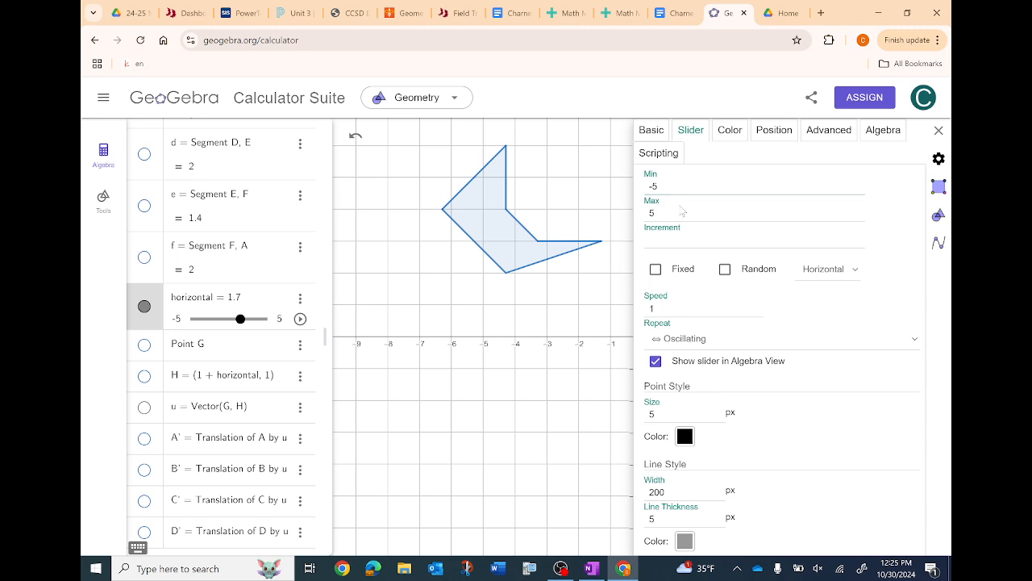
click(681, 211)
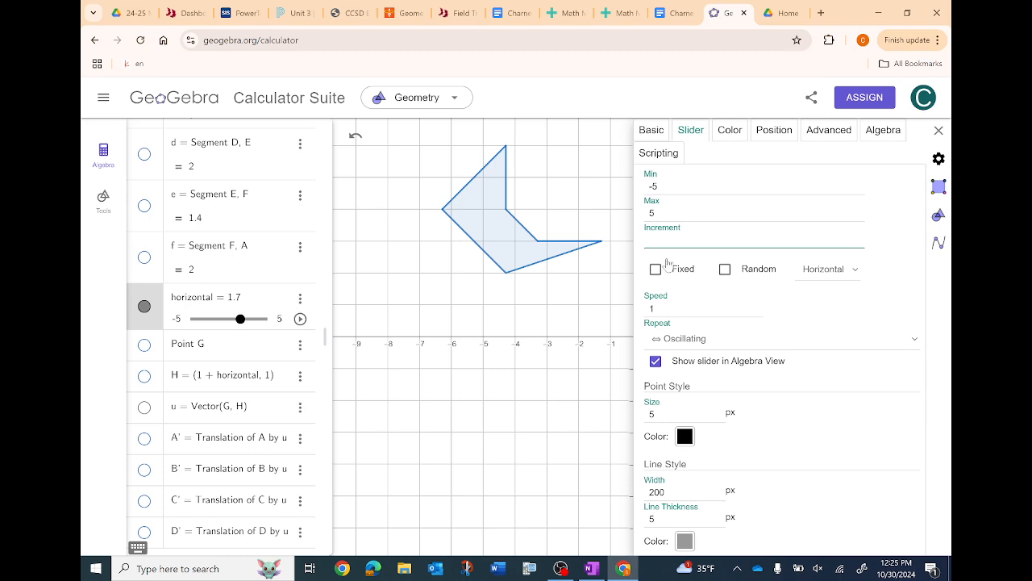
click(916, 340)
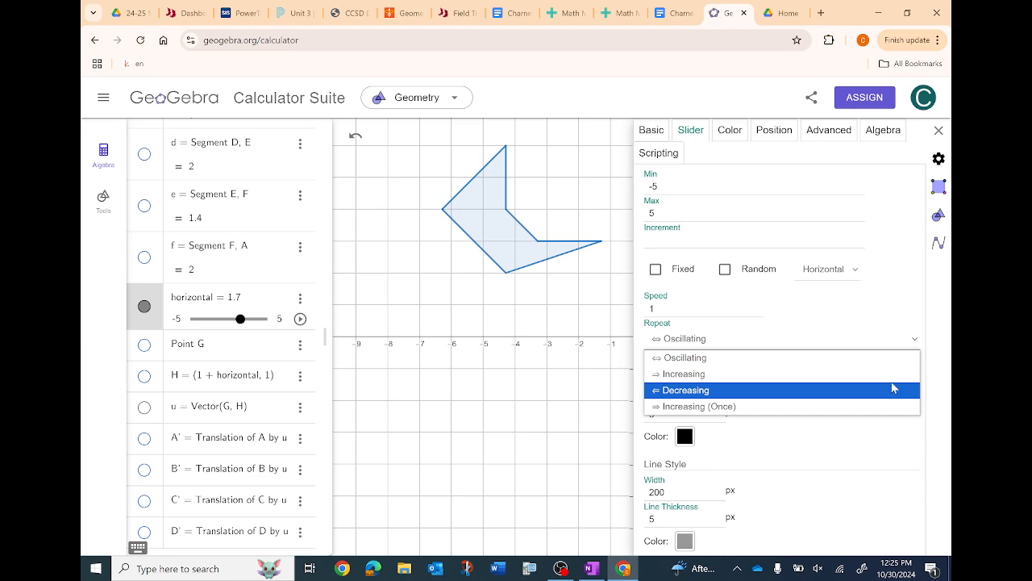
click(874, 337)
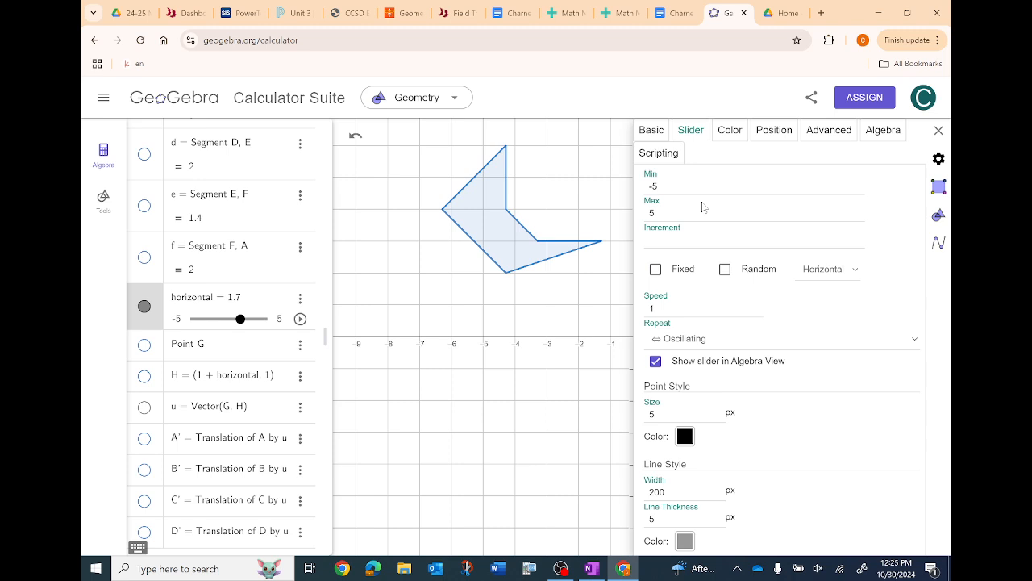
click(764, 133)
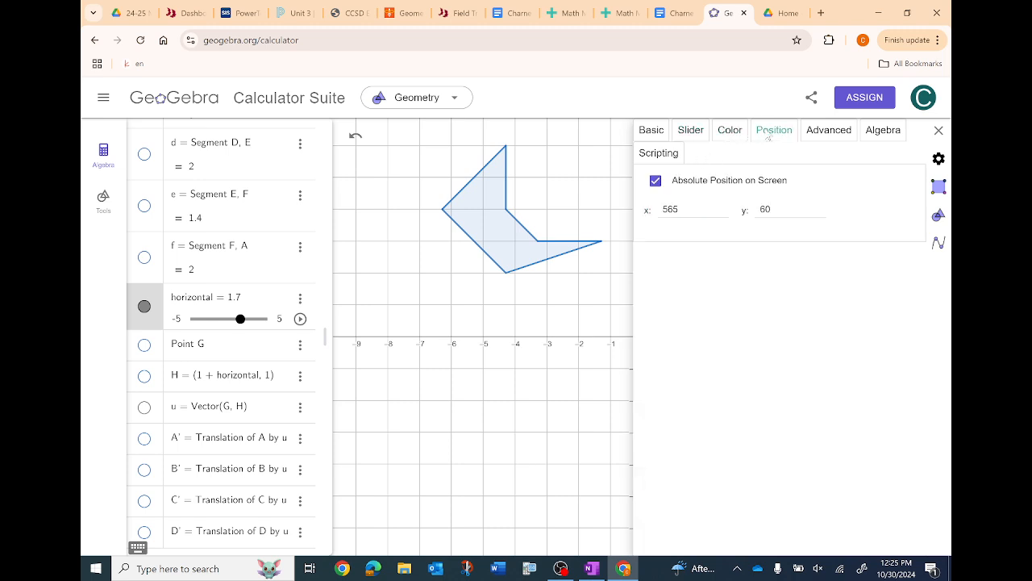
click(822, 135)
click(651, 130)
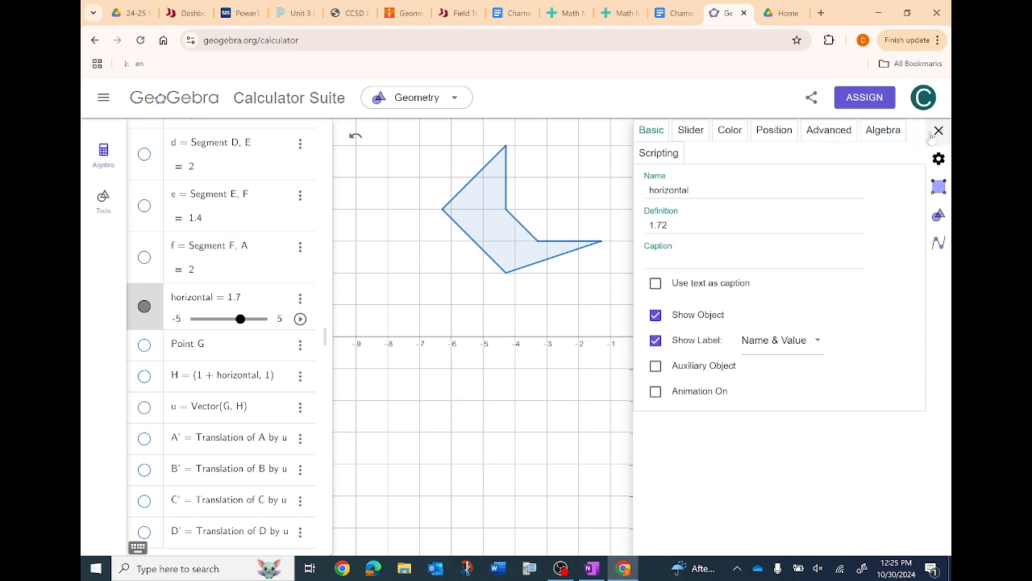
click(882, 134)
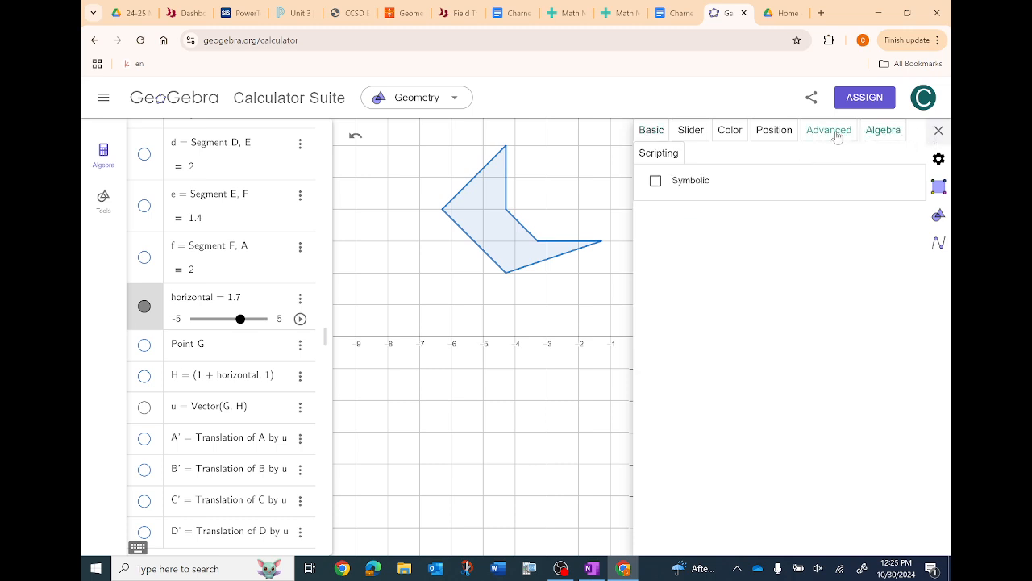
click(838, 136)
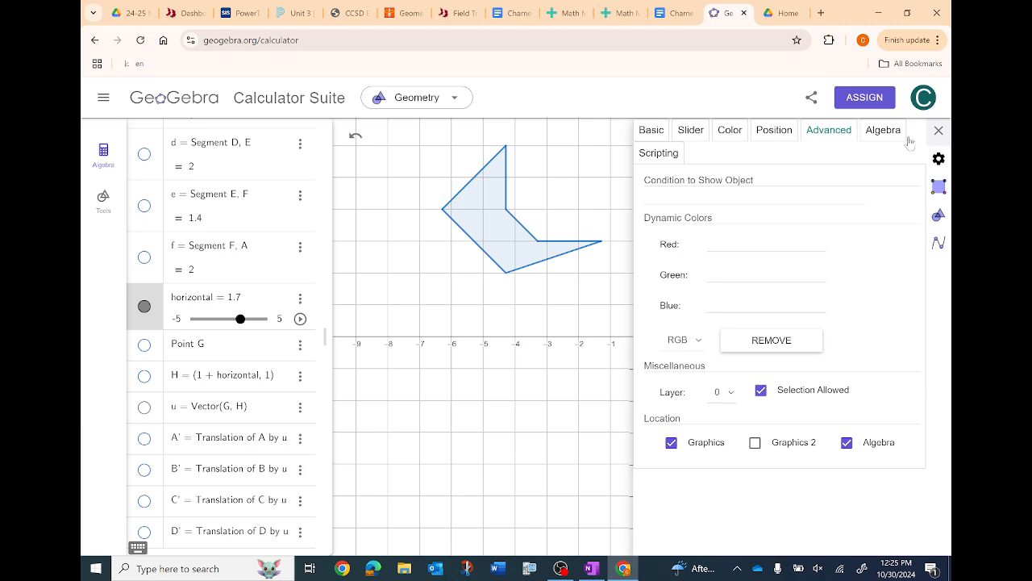
click(938, 131)
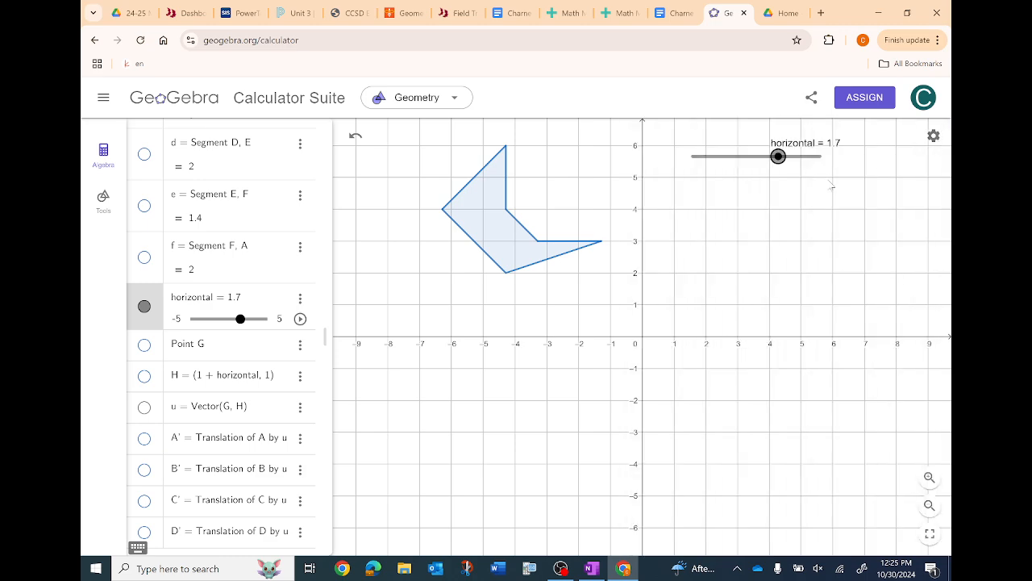
- Set the horizontal slider's animation speed to 4 and test the animation, pausing it at 3.9
right_click(805, 166)
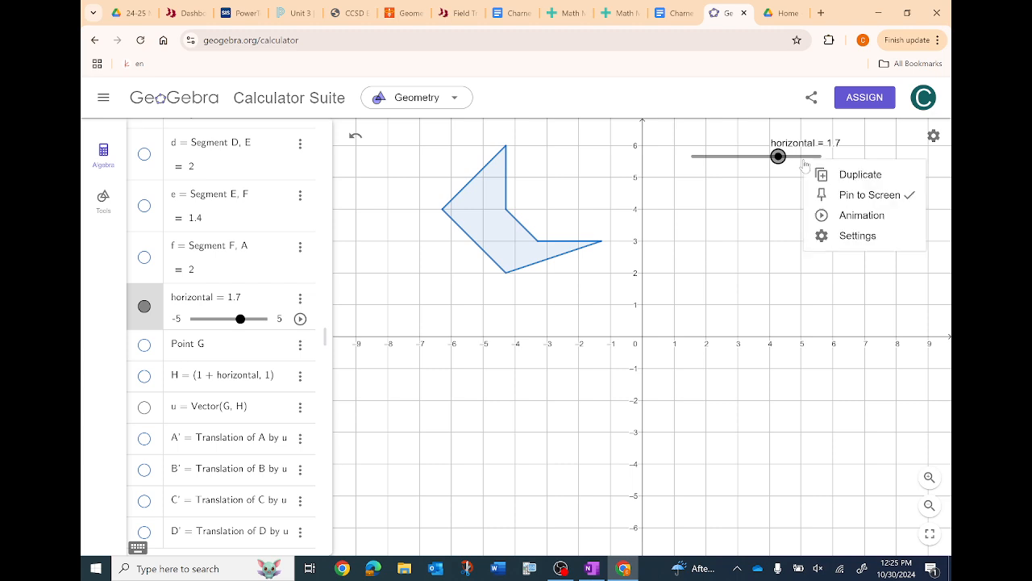
click(849, 235)
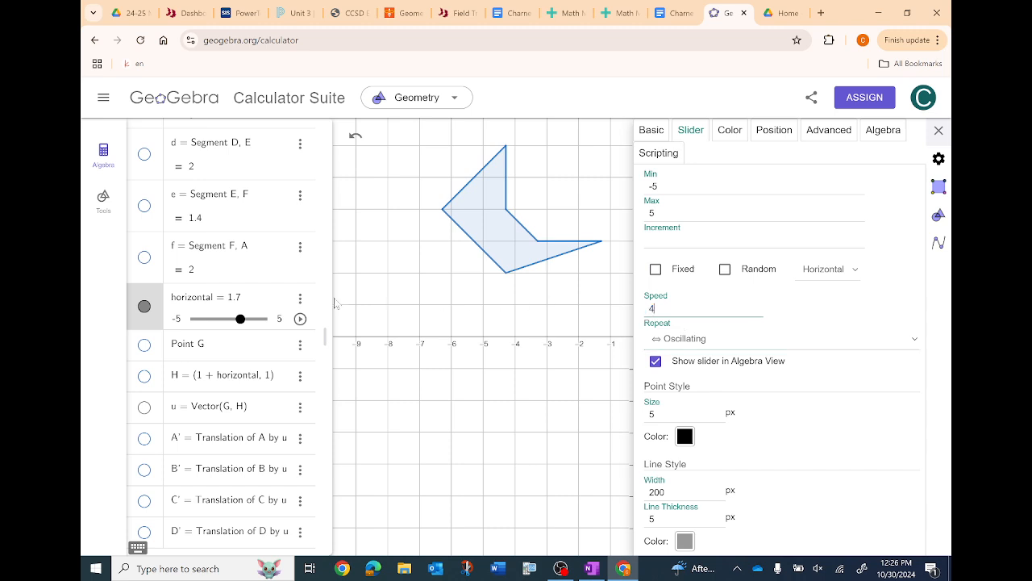
click(300, 319)
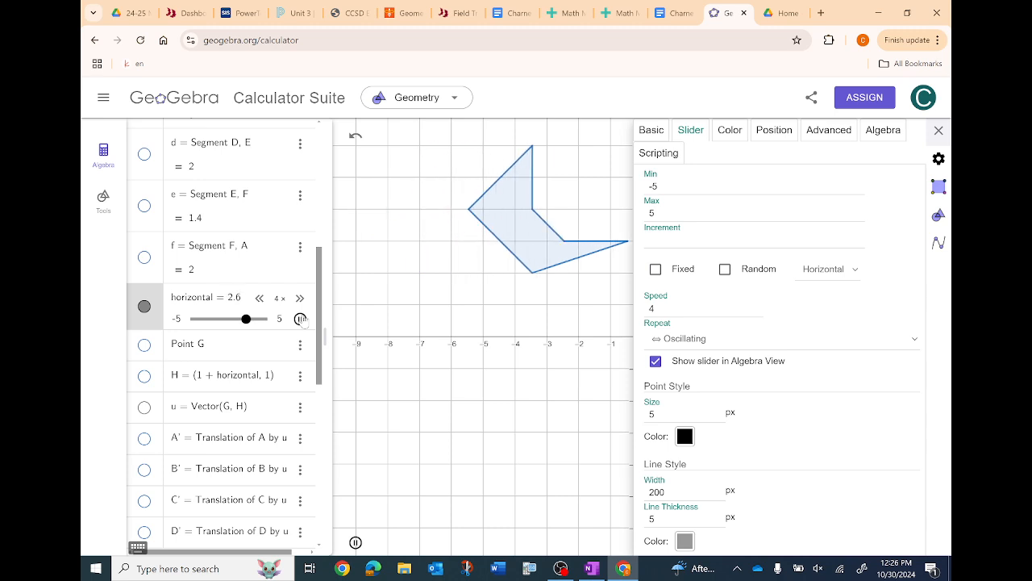
click(300, 318)
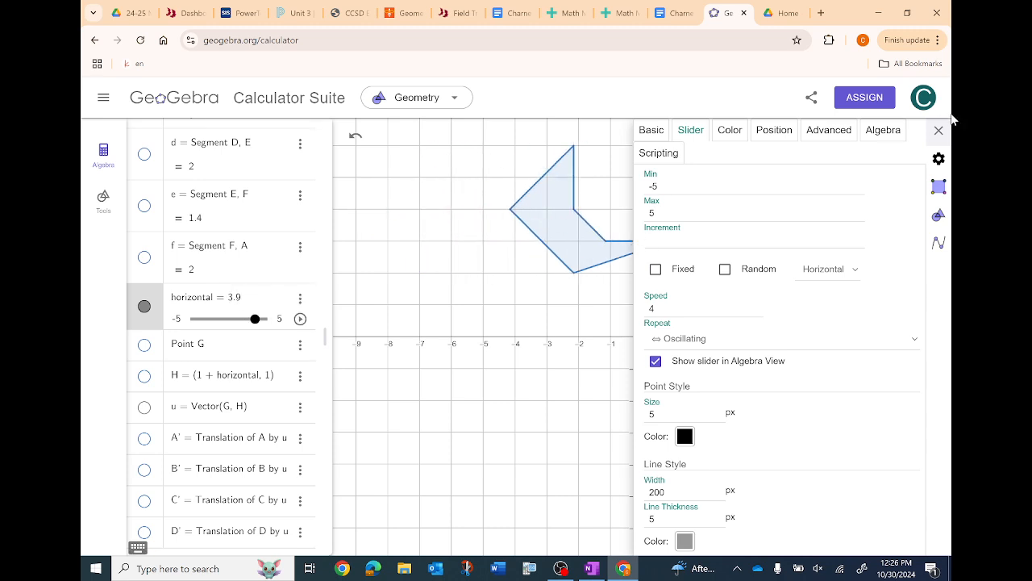
click(938, 130)
- Give the translated polygon a purple color with a fill opacity of 40
scroll(217, 193, up, 5)
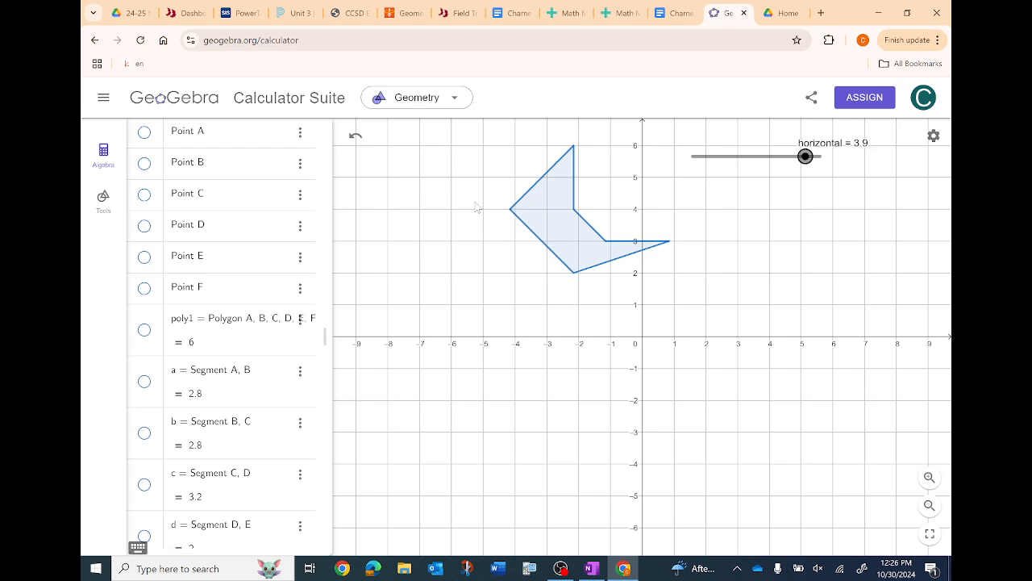
click(101, 200)
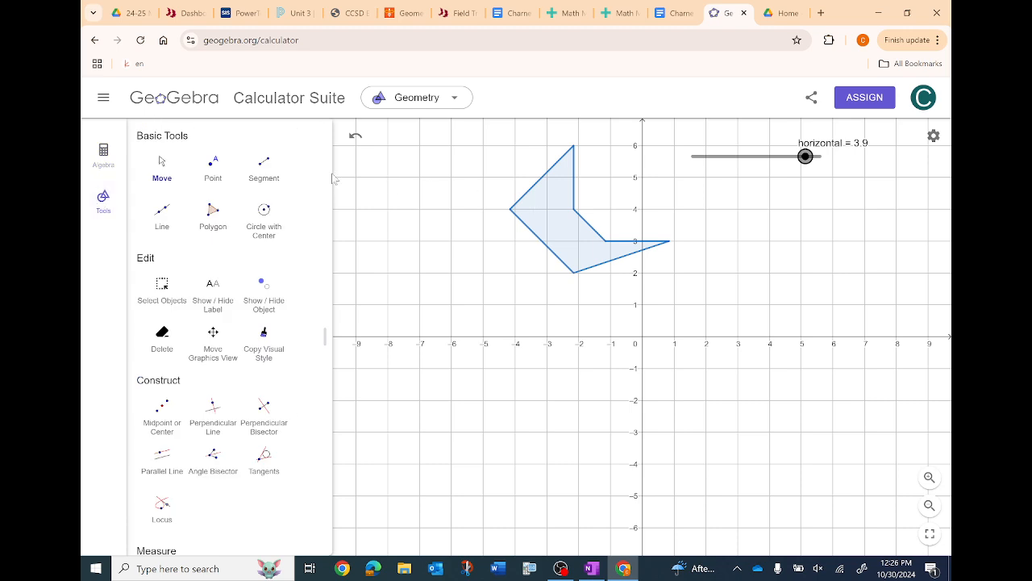
click(165, 160)
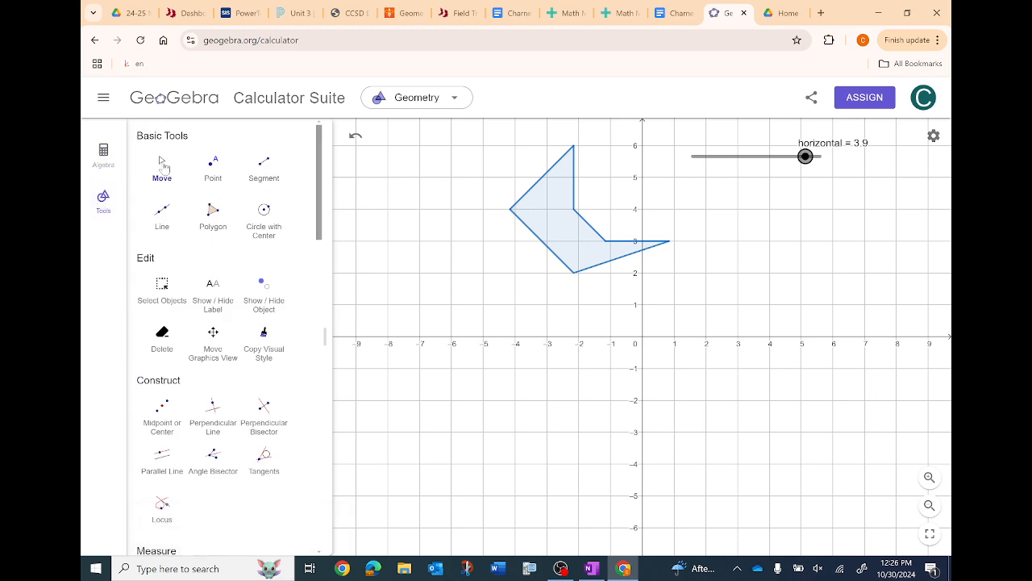
click(542, 211)
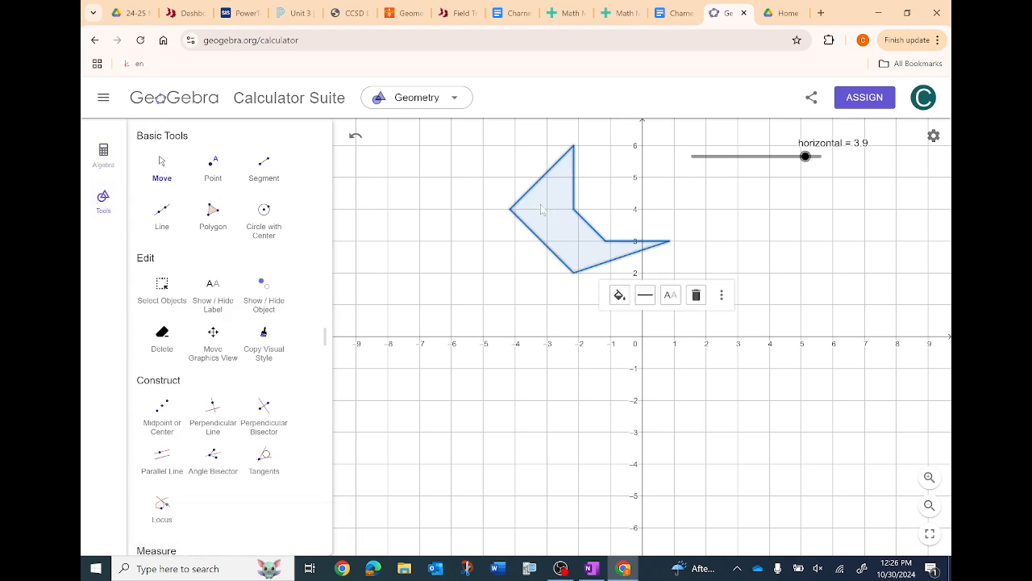
click(619, 295)
click(642, 324)
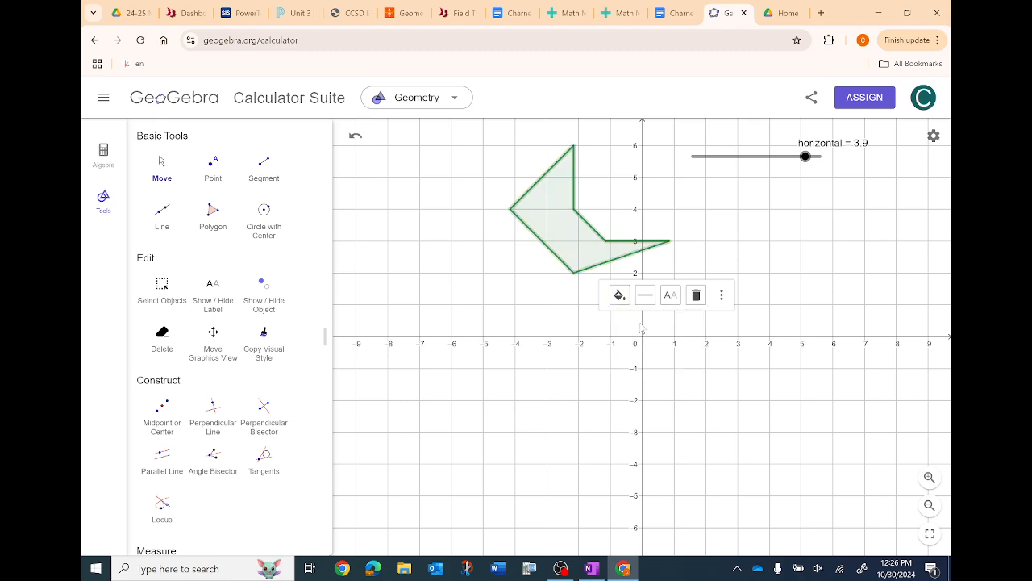
click(619, 294)
mouse_move(627, 365)
mouse_down()
mouse_move(667, 367)
mouse_move(641, 367)
mouse_up()
click(623, 343)
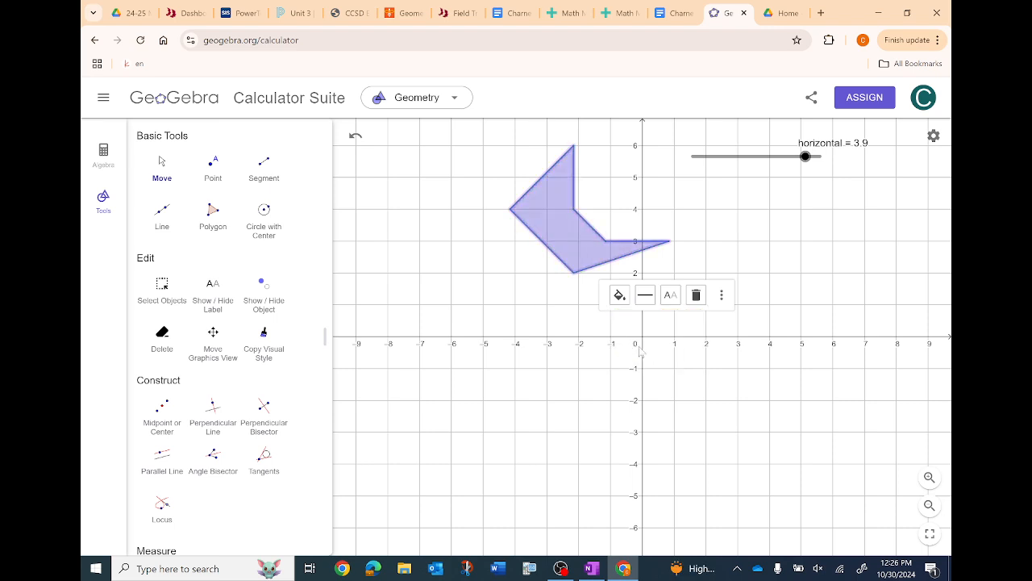
- Recolor the translated polygon magenta (255, 0, 255) from the full color palette
click(722, 296)
click(620, 295)
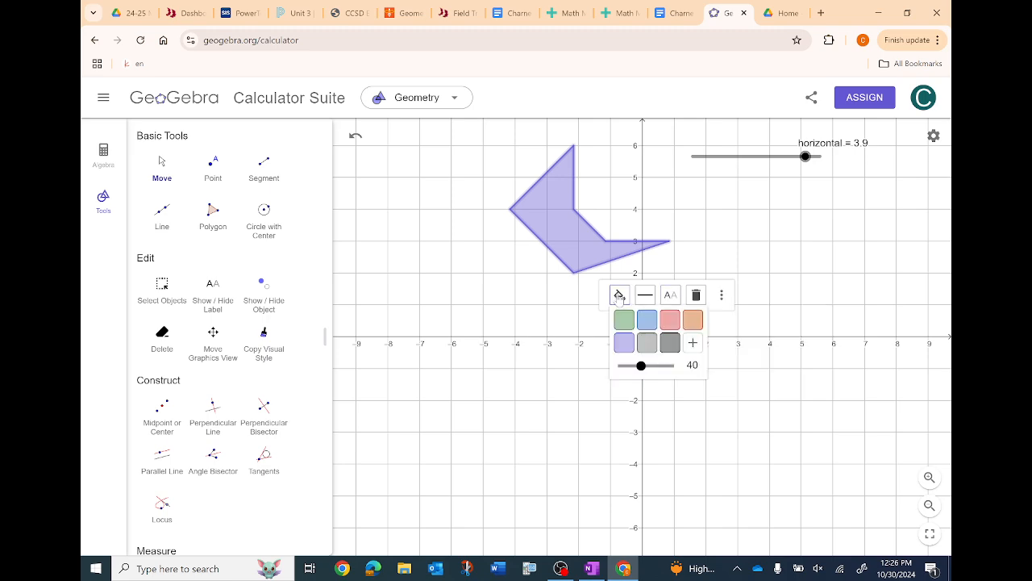
click(694, 345)
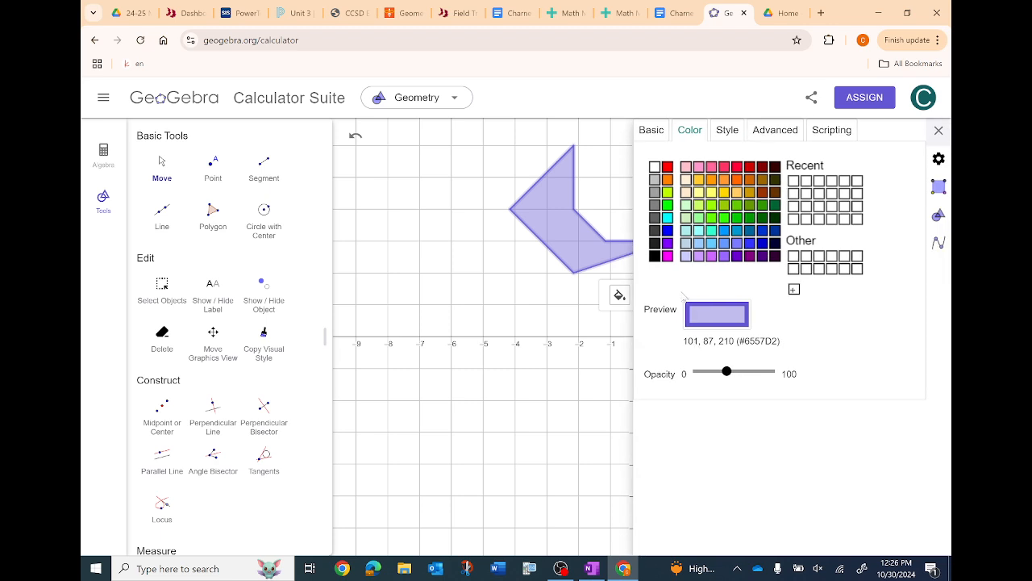
click(668, 257)
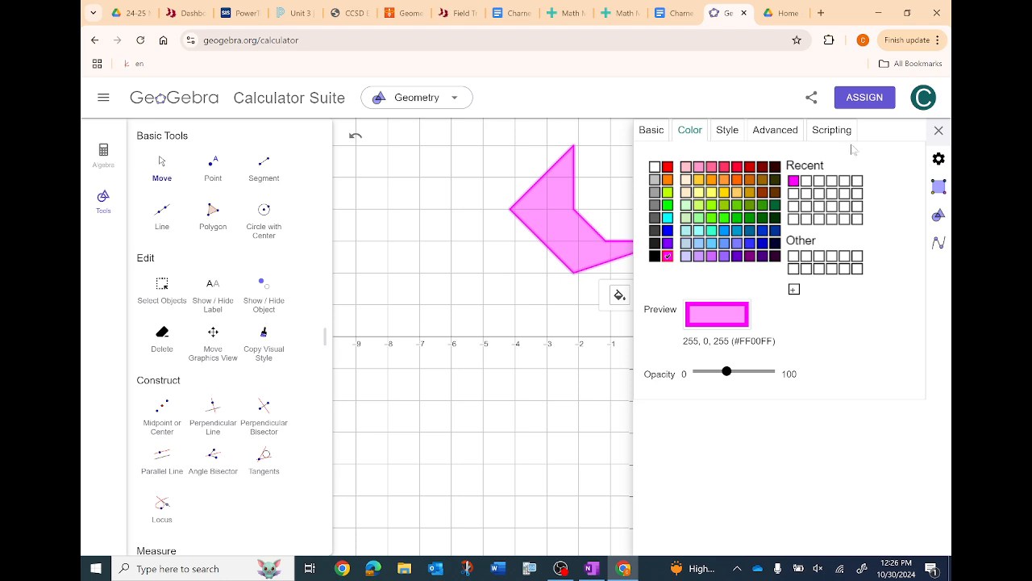
click(937, 130)
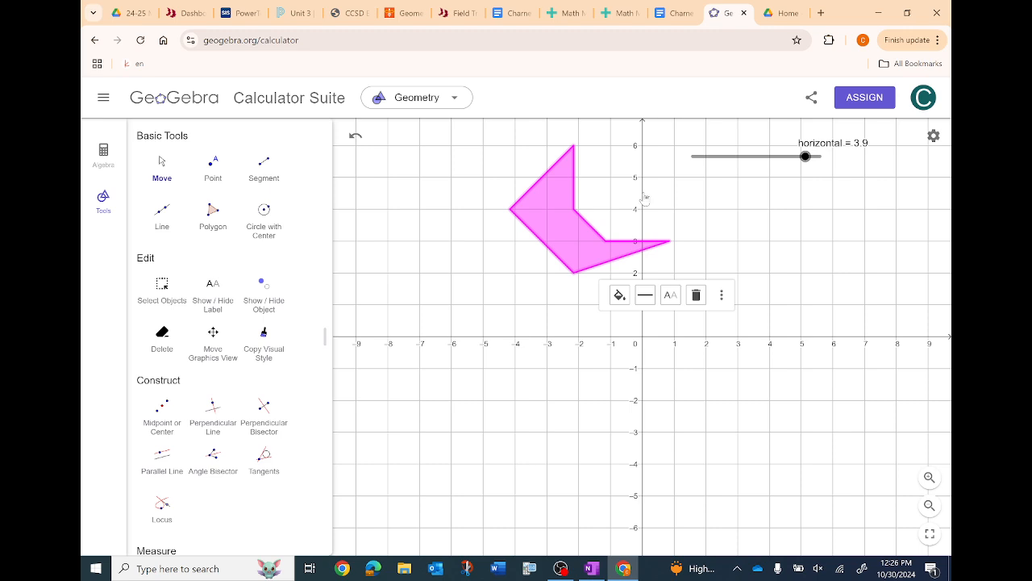
- Draw a slanted line through new points at (-8, 2) and (-2, -2), below the polygon
click(150, 206)
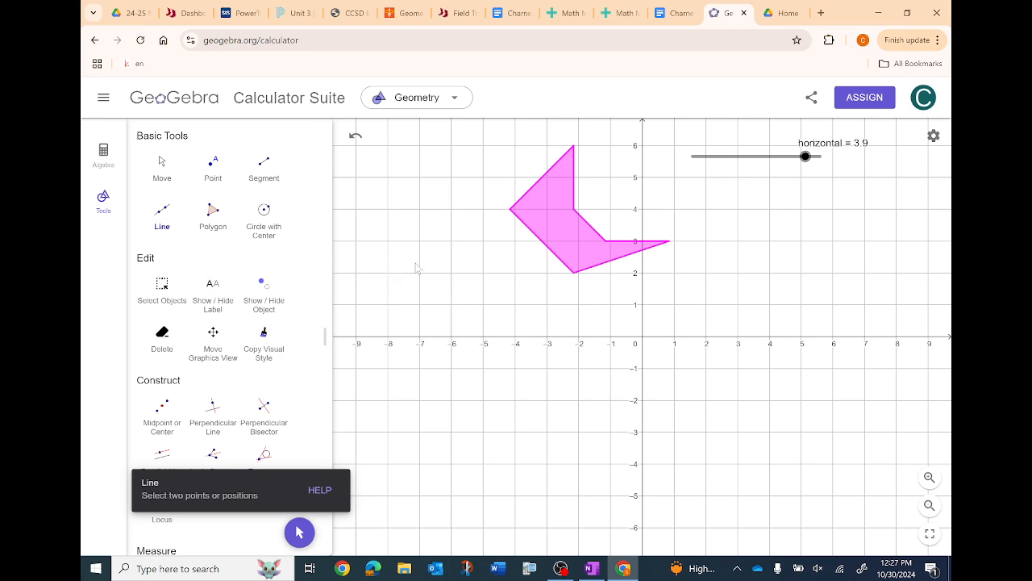
click(387, 273)
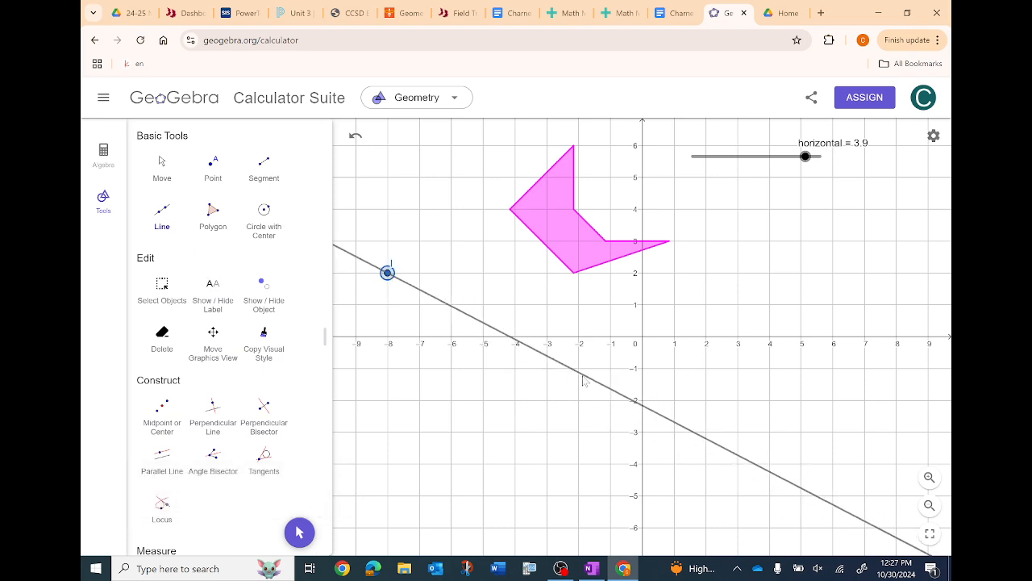
click(579, 400)
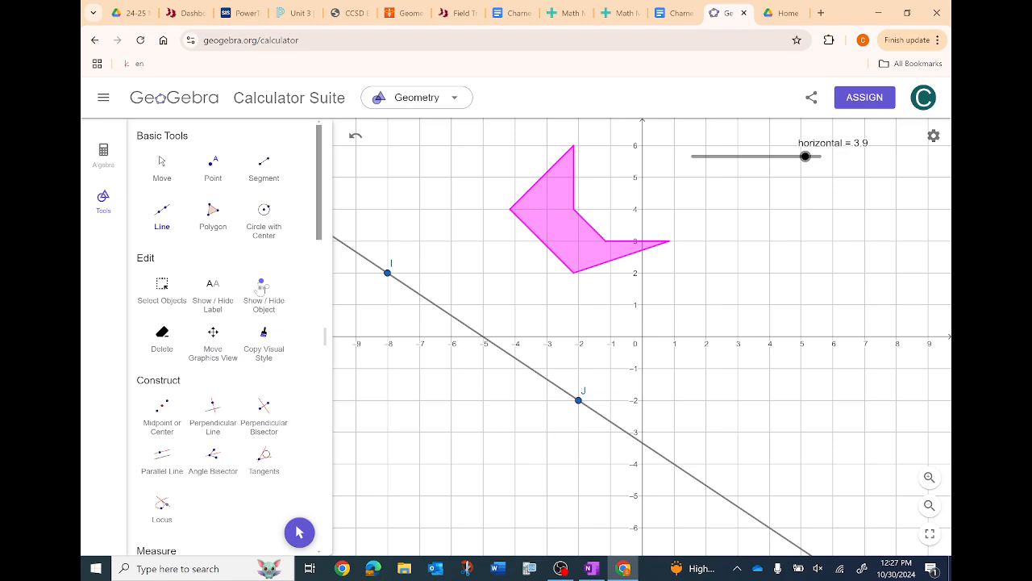
- Reflect the magenta polygon about line IJ with Reflect about Line
scroll(196, 232, down, 15)
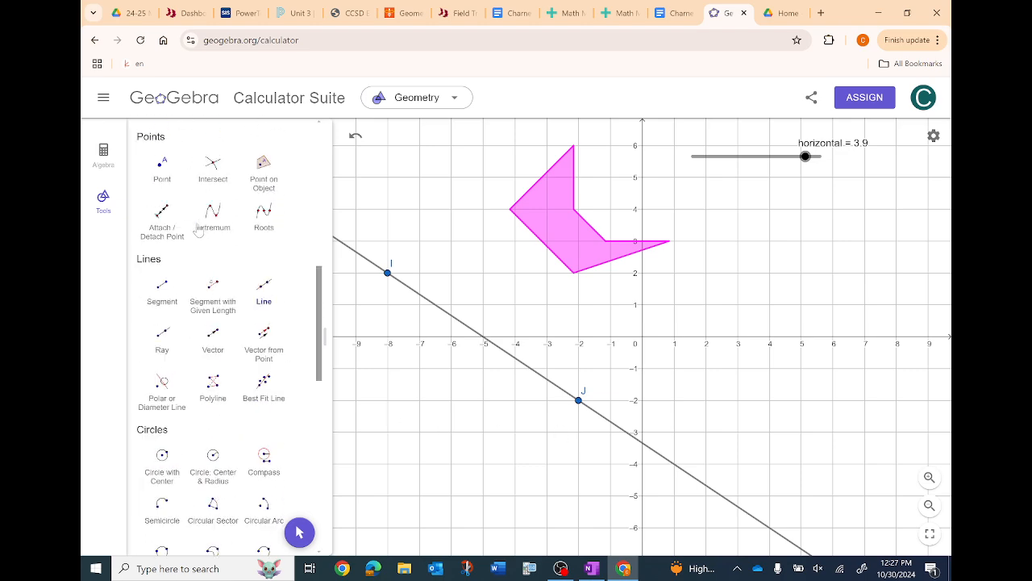
scroll(200, 230, down, 1)
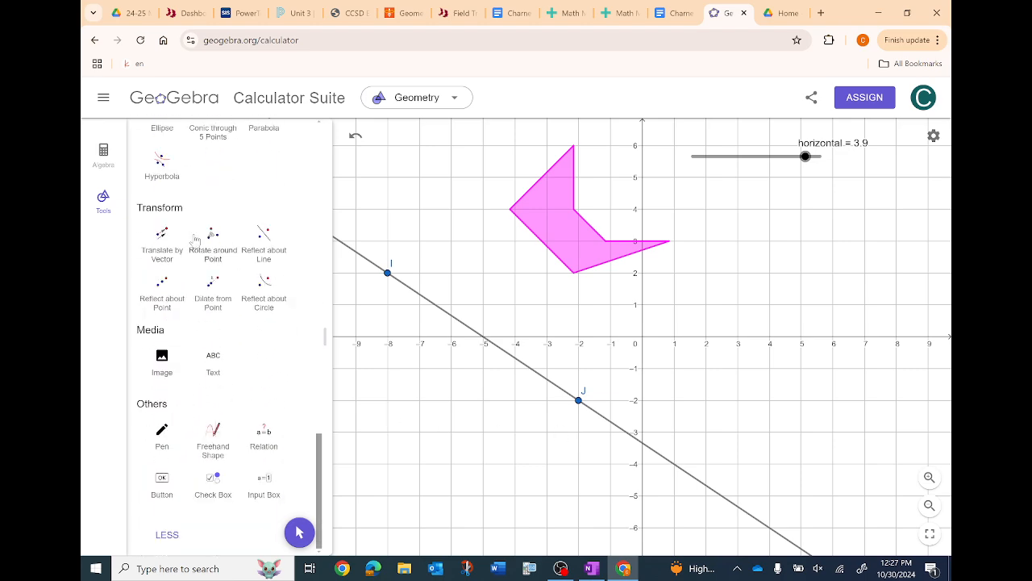
click(265, 233)
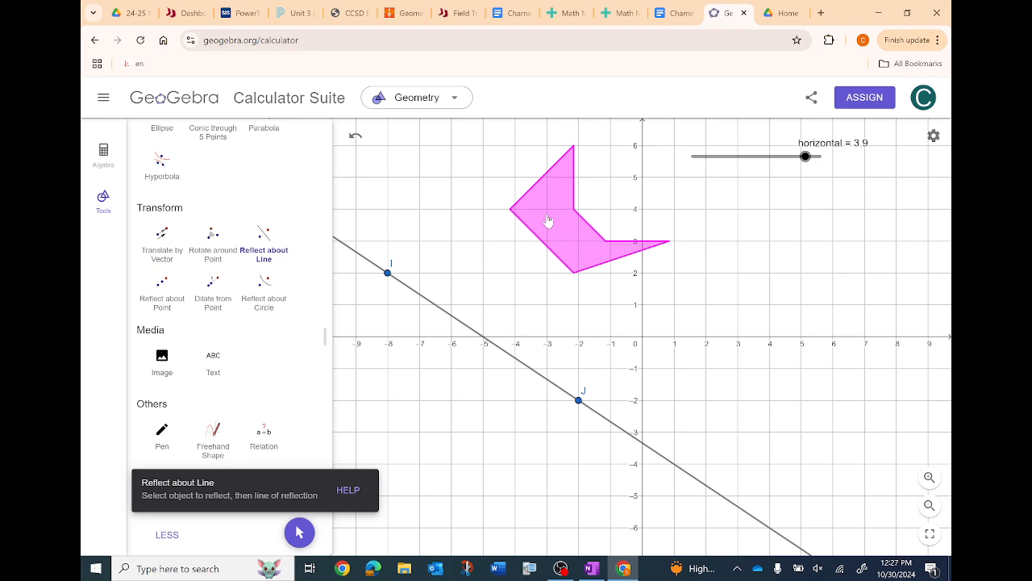
click(424, 299)
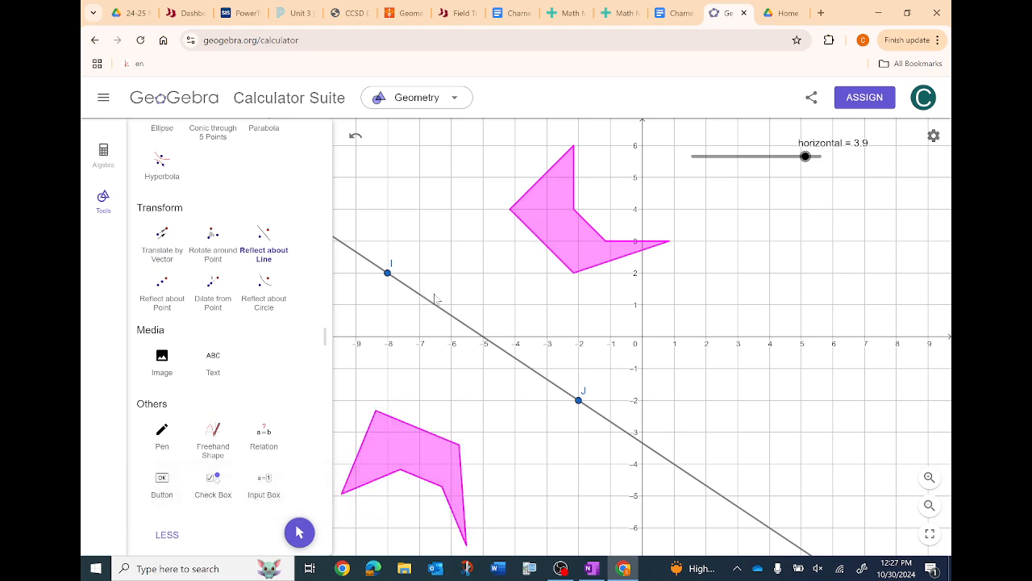
- Move the horizontal slider to 3.1 with the Move tool to shift the polygon and its reflection
scroll(208, 212, up, 10)
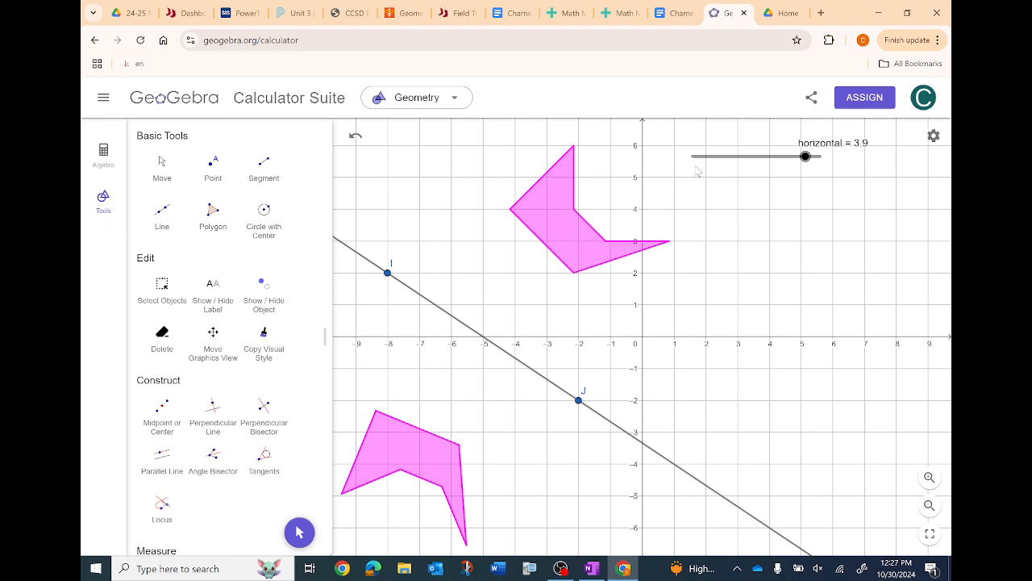
click(171, 182)
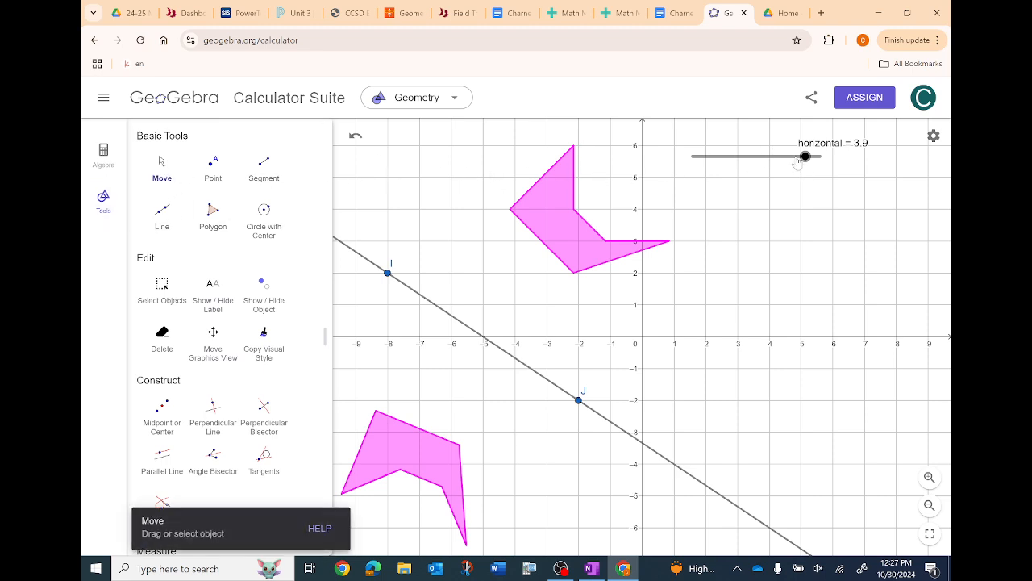
drag(799, 161, 796, 182)
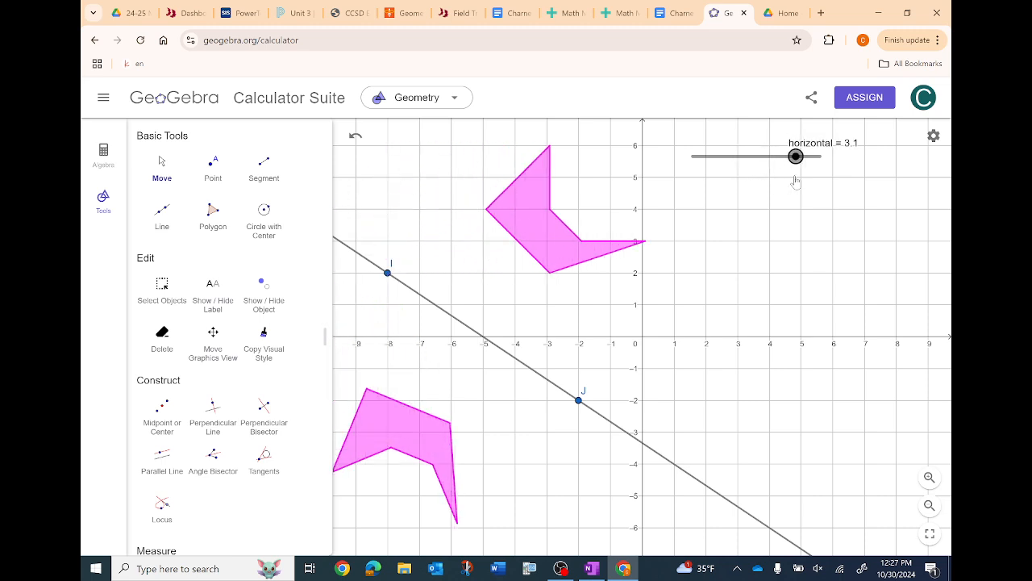